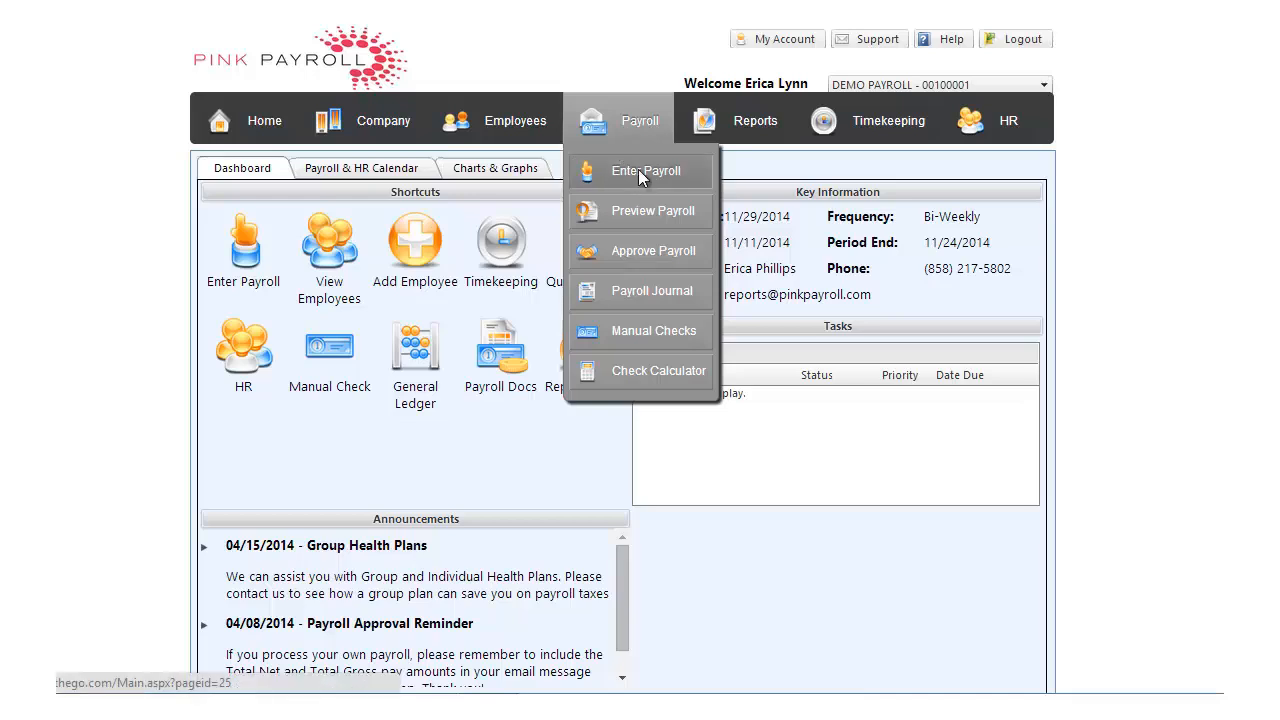
Open payroll entry, disable the Deduction/Adjustment Over earning code in its setup, and save
{"action": "left_click", "coordinate": [638, 172]}
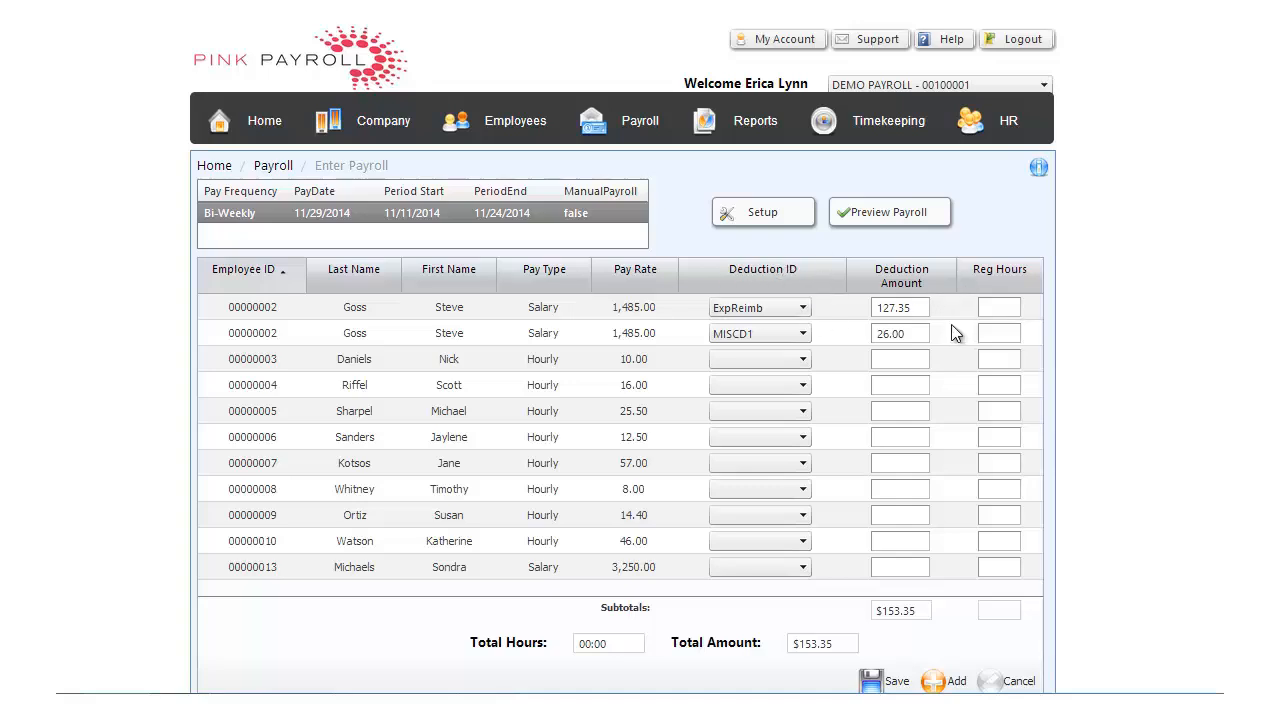
{"action": "left_click", "coordinate": [775, 220]}
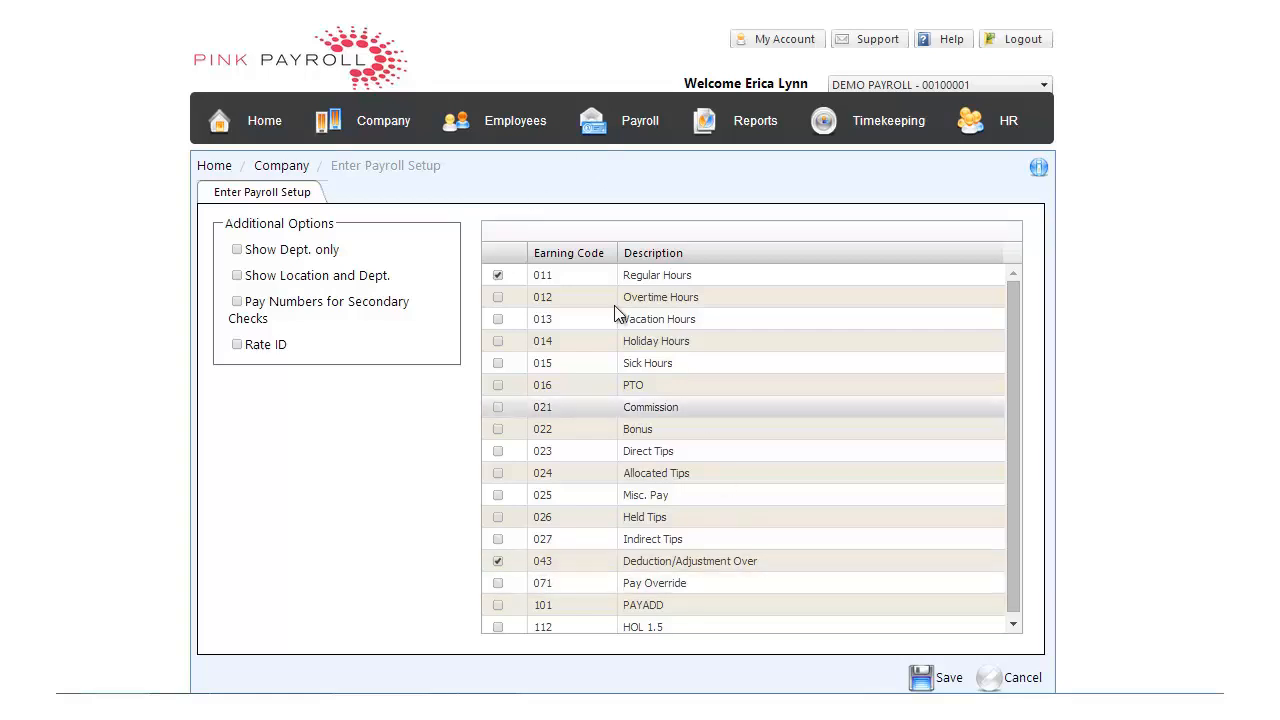
{"action": "left_click", "coordinate": [499, 562]}
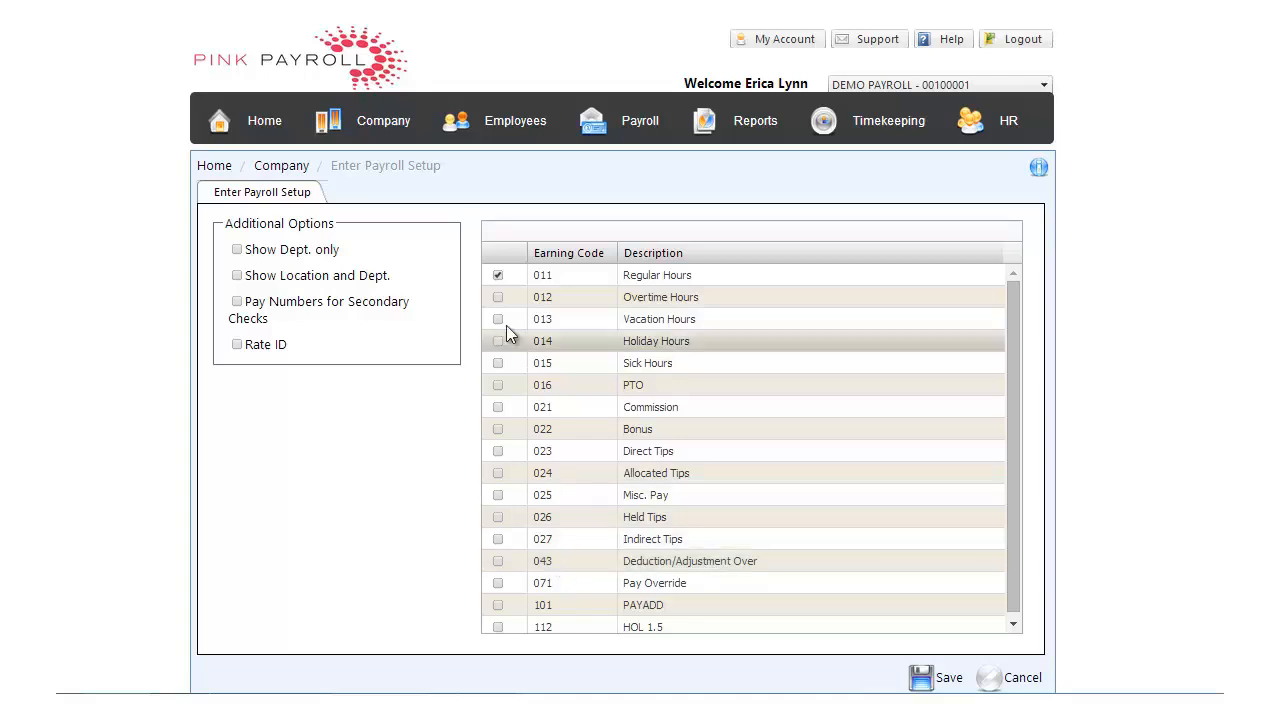
{"action": "left_click", "coordinate": [948, 682]}
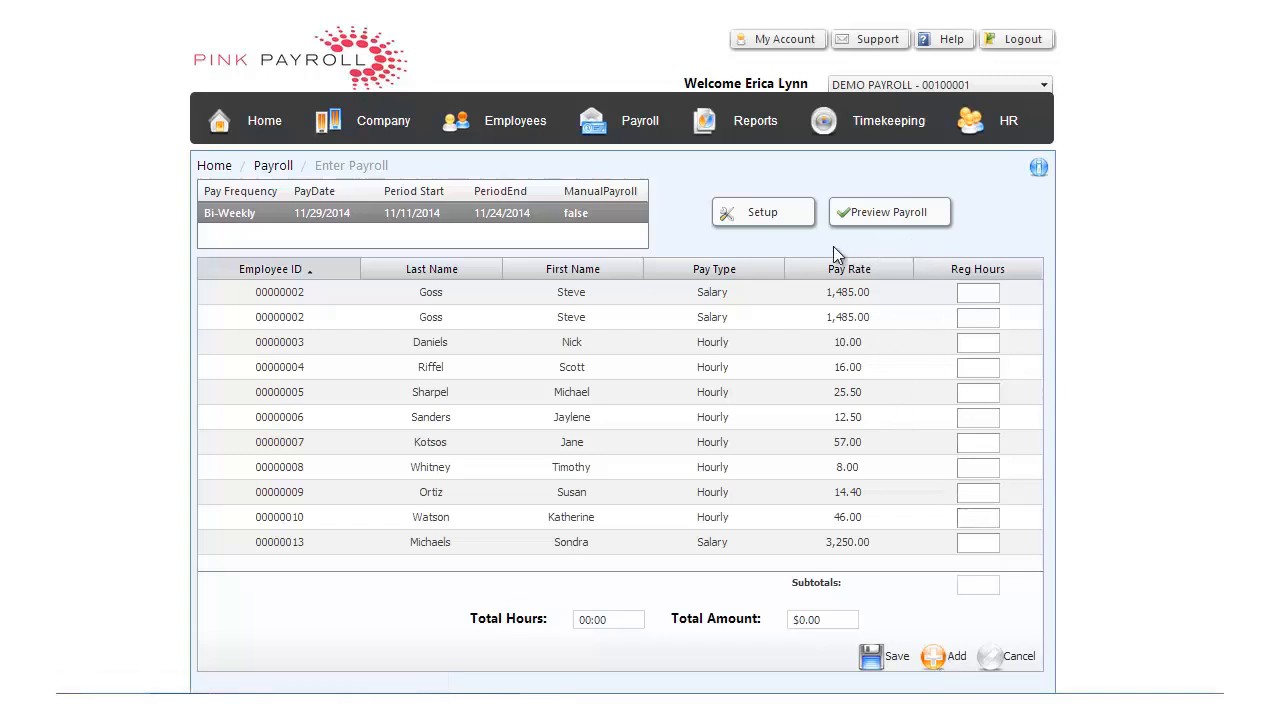
Enable the Overtime Hours, PTO and Commission earning codes in the payroll entry setup and save it
{"action": "left_click", "coordinate": [766, 218]}
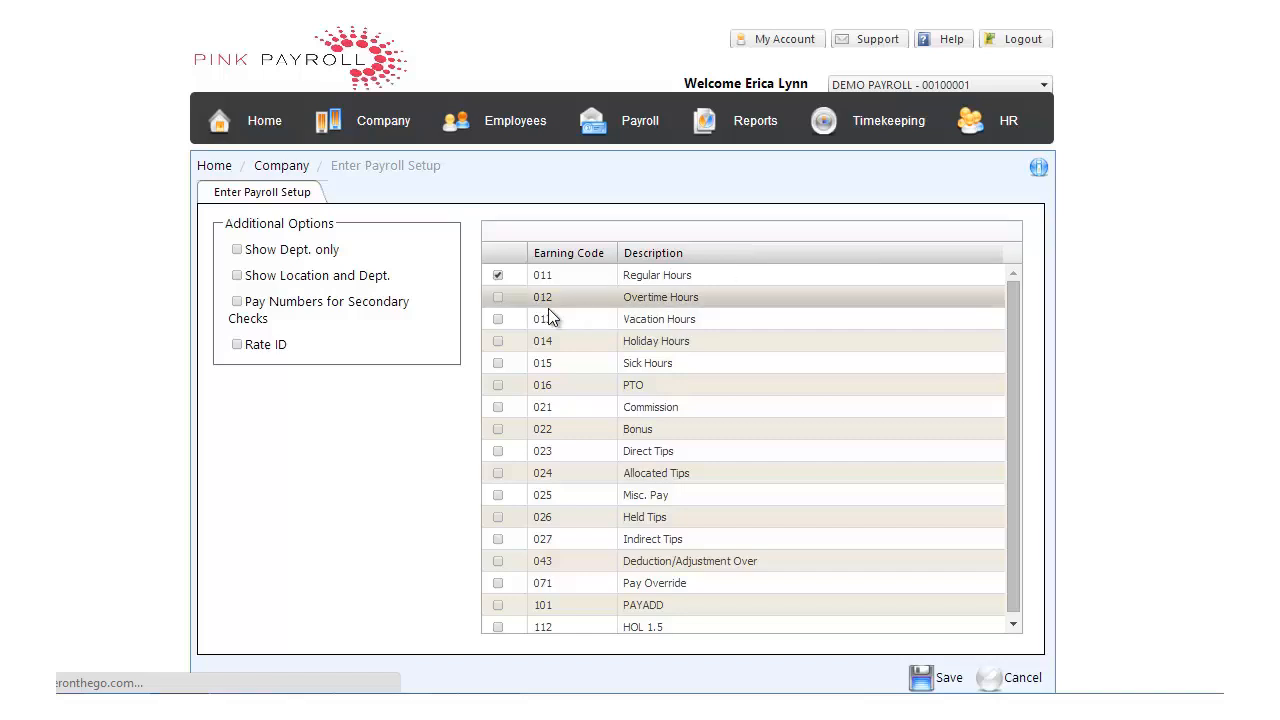
{"action": "left_click", "coordinate": [498, 297]}
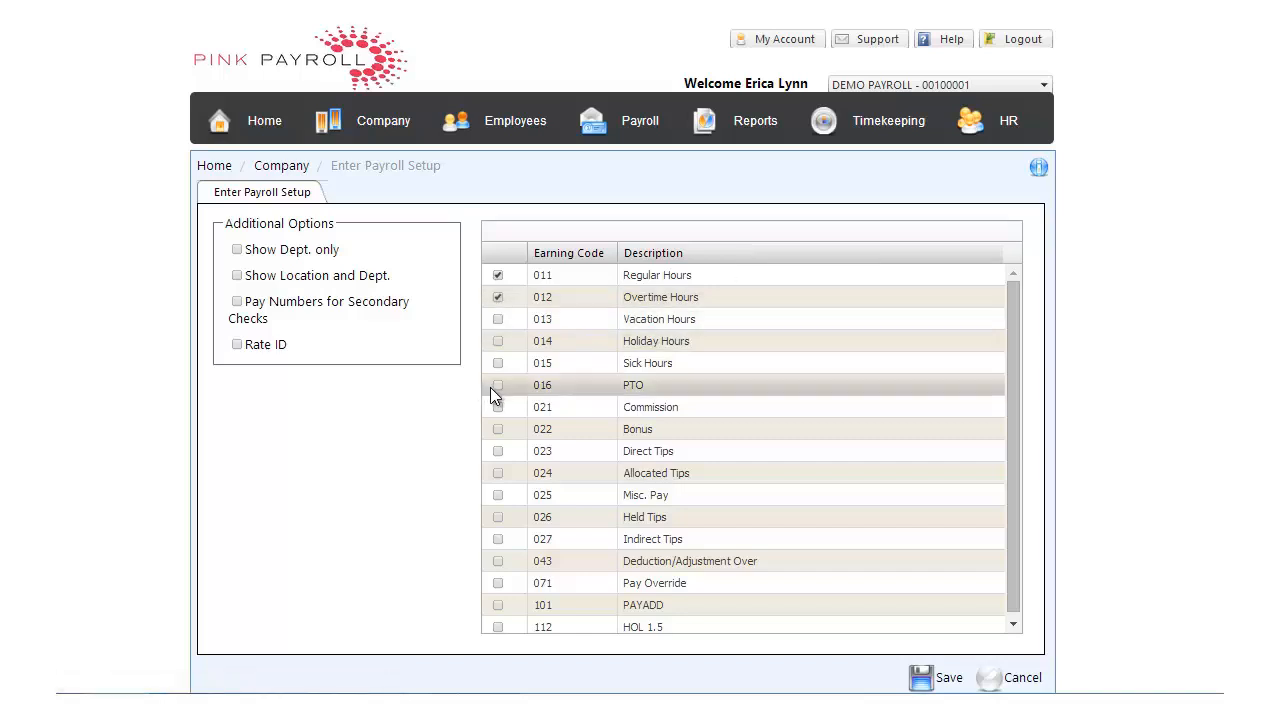
{"action": "left_click", "coordinate": [498, 385]}
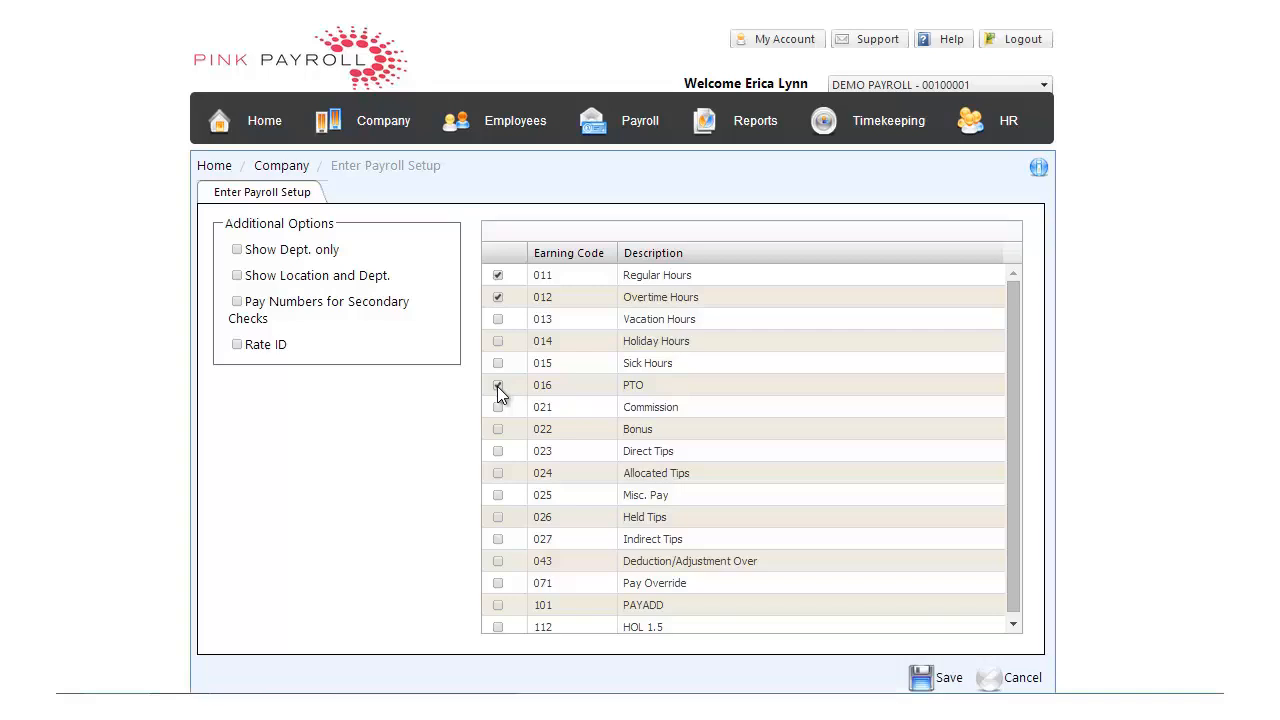
{"action": "left_click", "coordinate": [498, 407]}
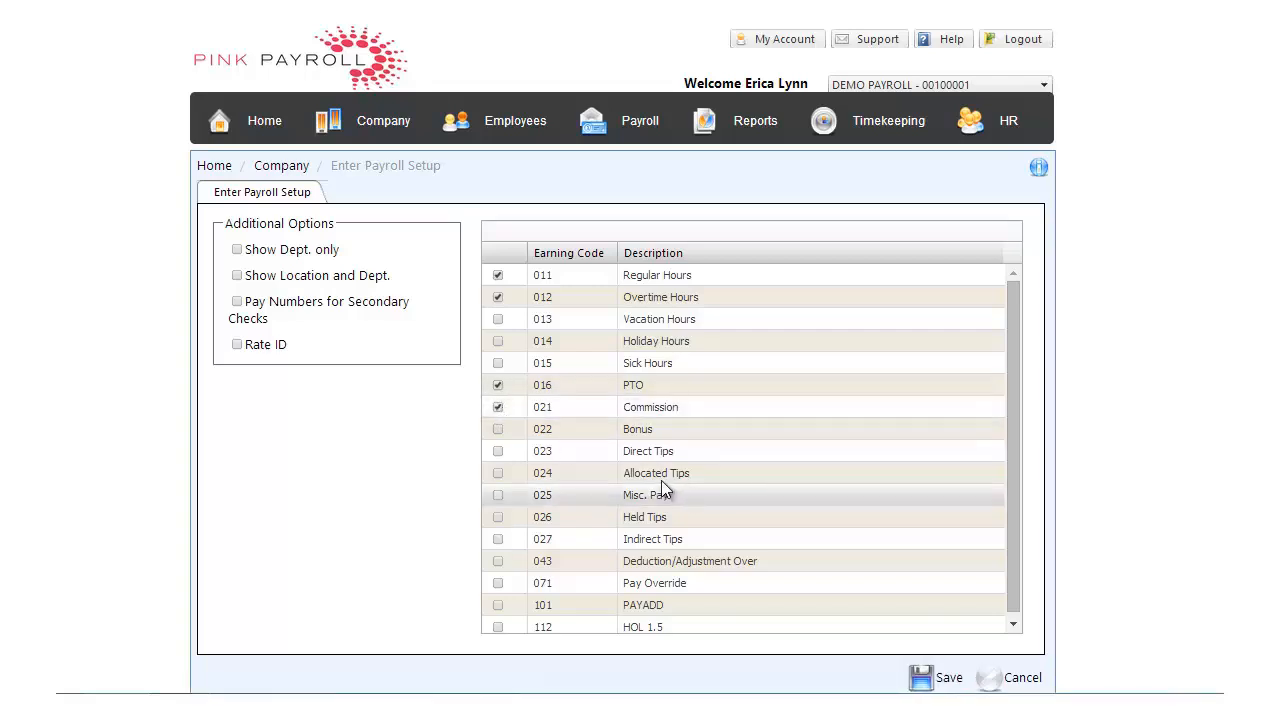
{"action": "left_click", "coordinate": [948, 682]}
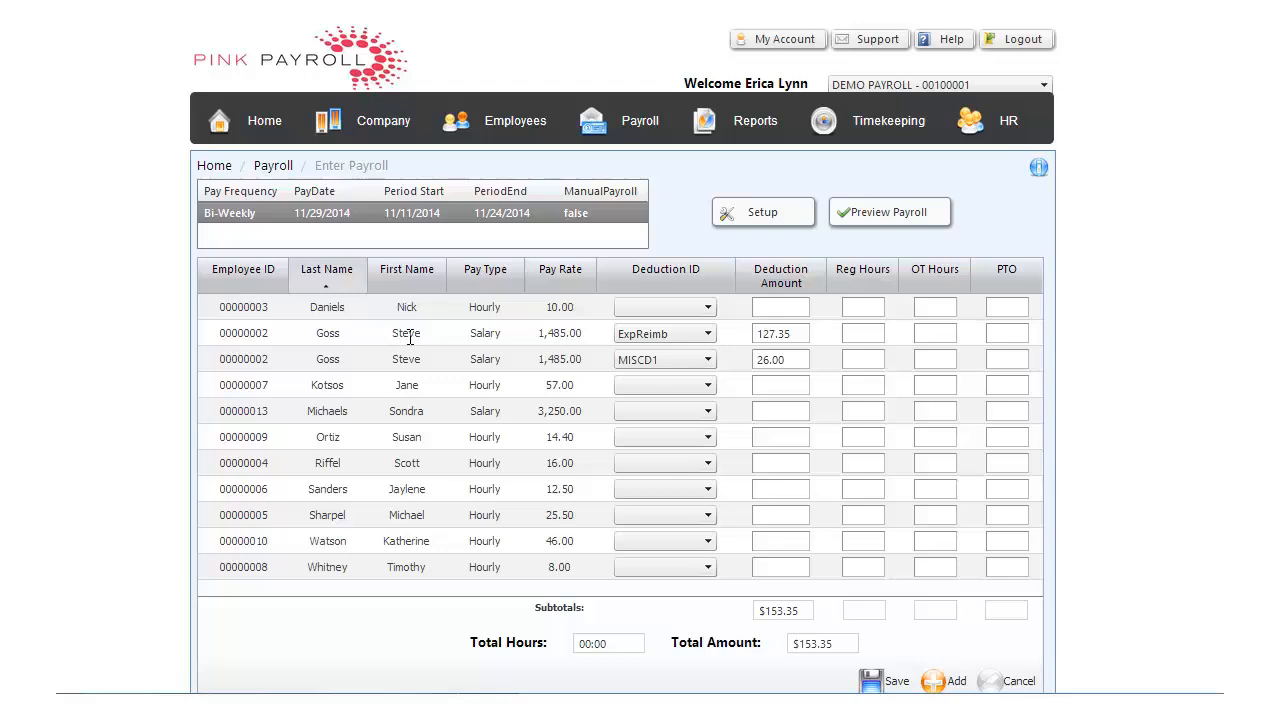
Choose the ExpReimb reimbursement on the first row of the employee with the 1,485.00 salary and enter the amount 127.35
{"action": "left_click", "coordinate": [708, 335]}
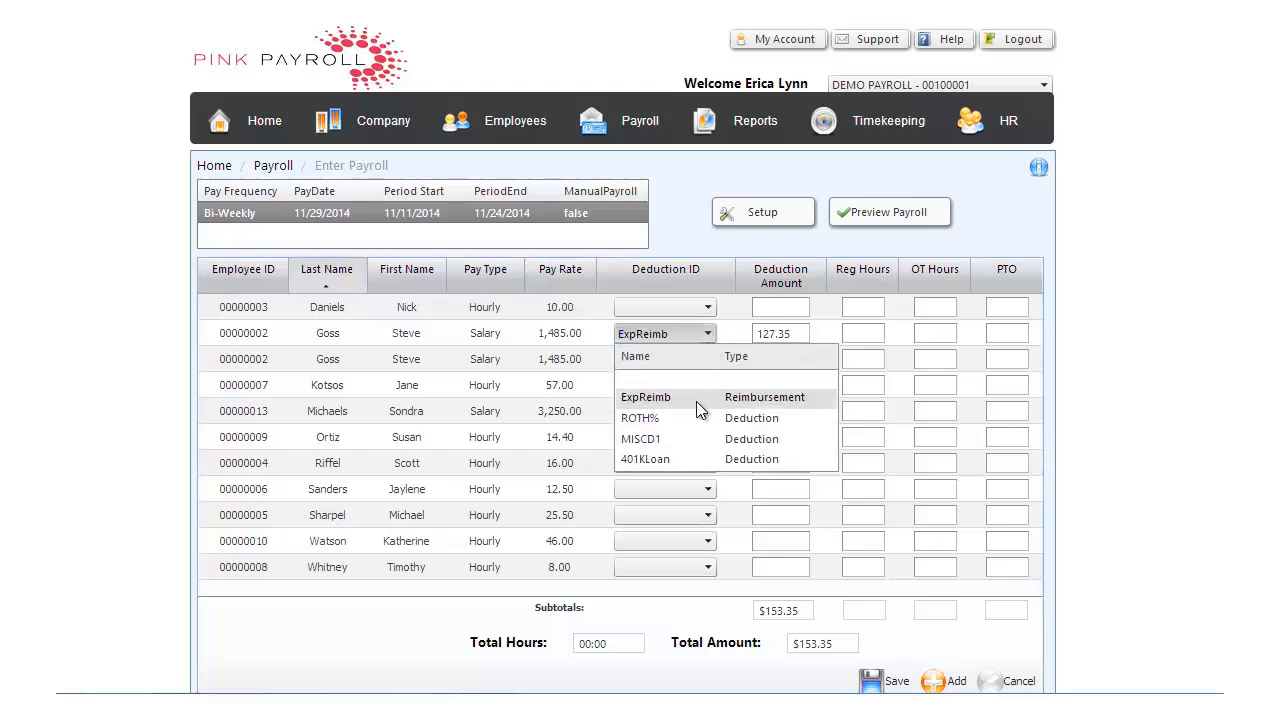
{"action": "left_click", "coordinate": [696, 401]}
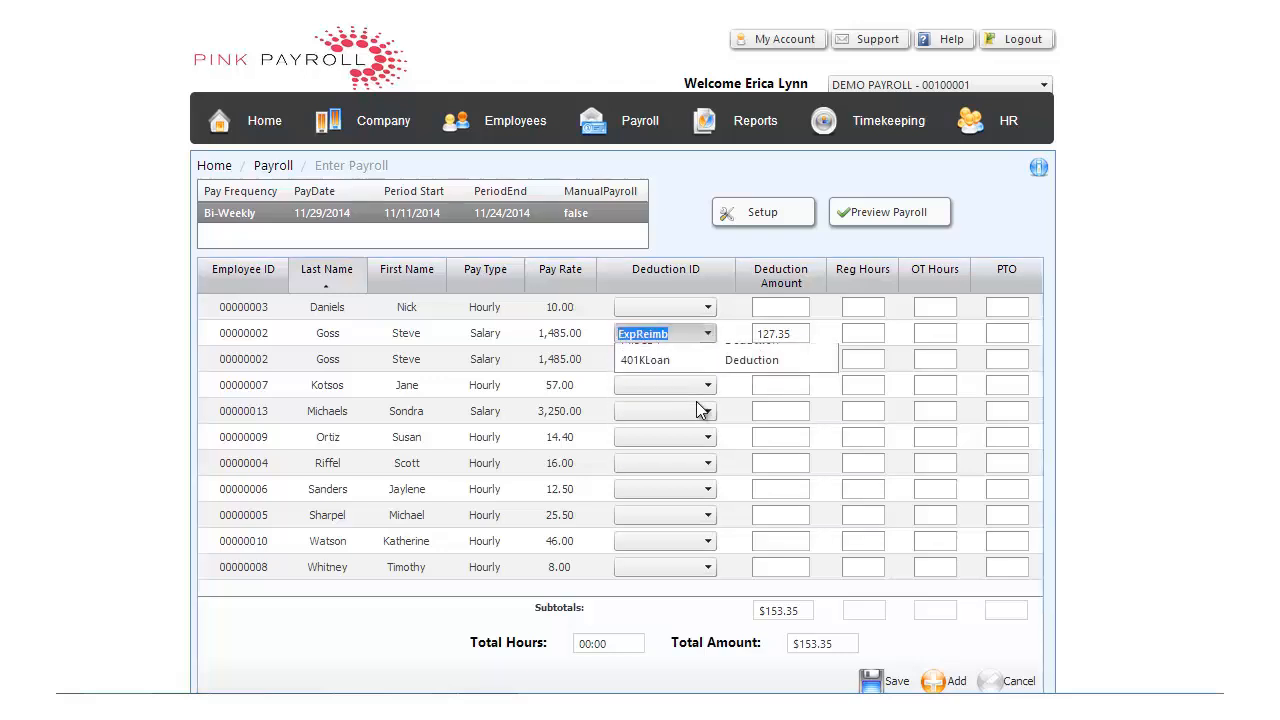
{"action": "left_click", "coordinate": [795, 334]}
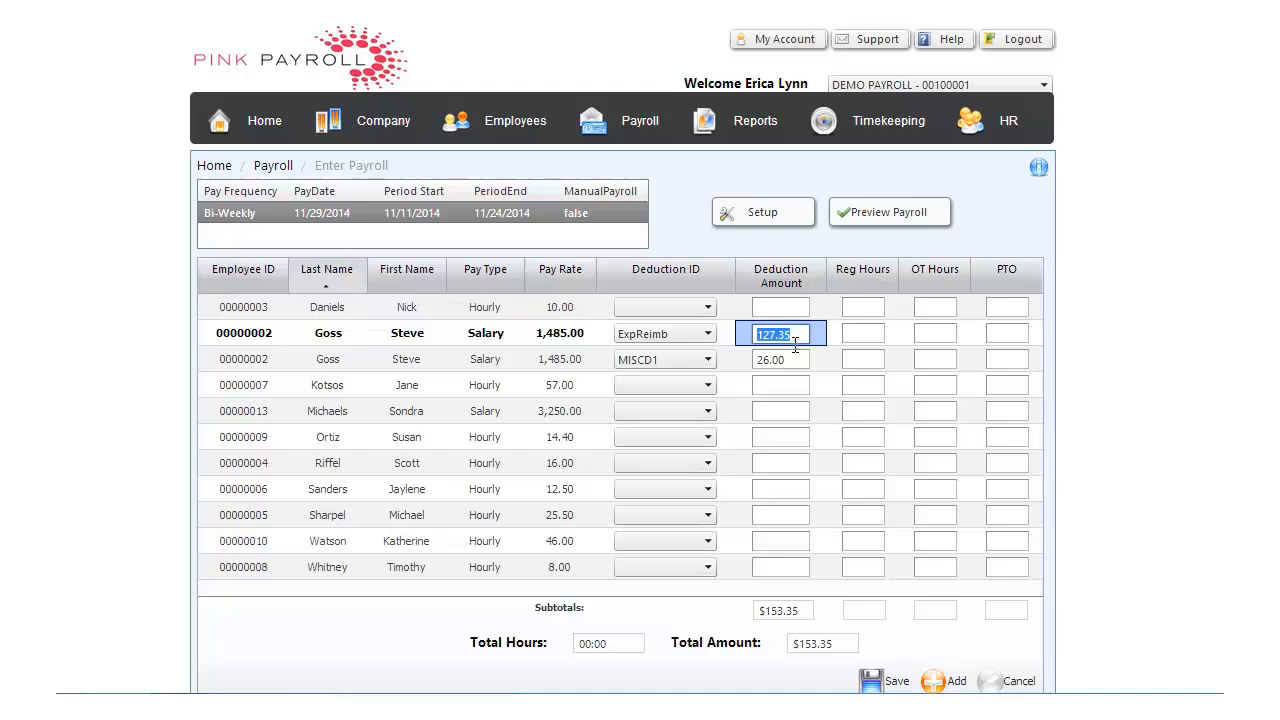
{"action": "type", "text": "125"}
{"action": "type", "text": ".35"}
{"action": "key", "text": "Tab"}
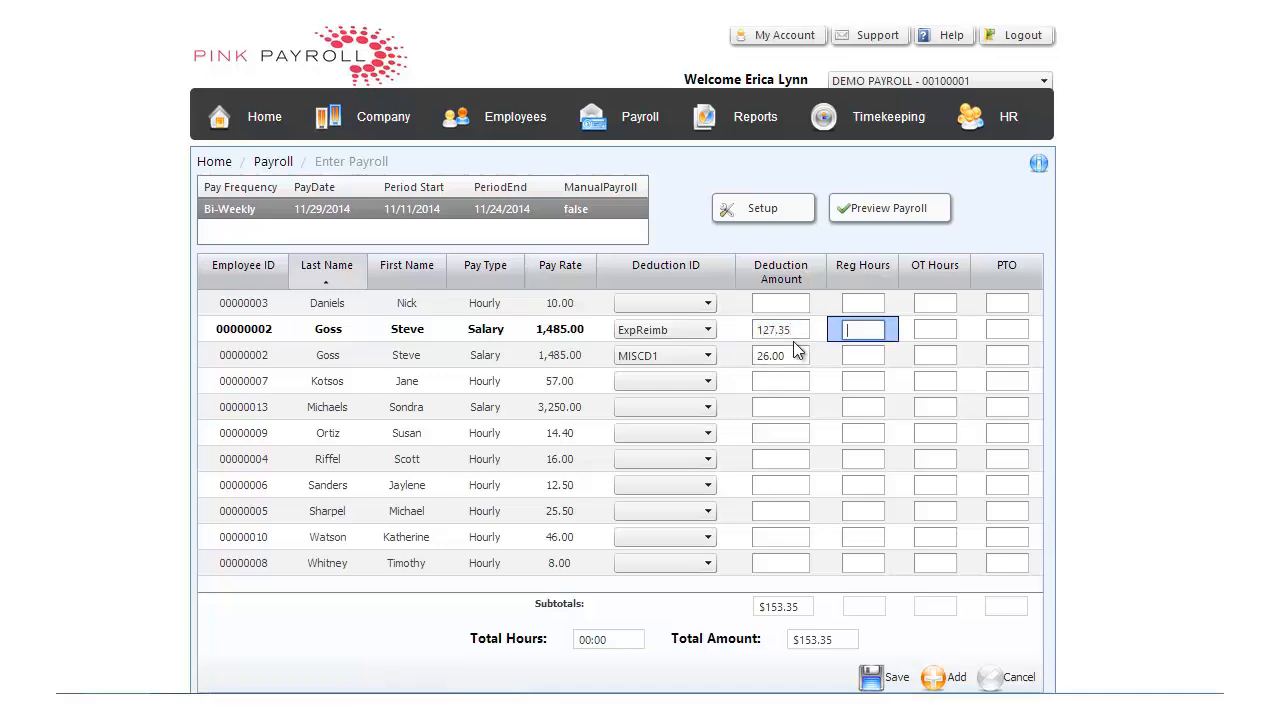
Check the deduction choices on the same salaried employee's MISCD1 row and enter the amount 26.00
{"action": "left_click", "coordinate": [708, 357]}
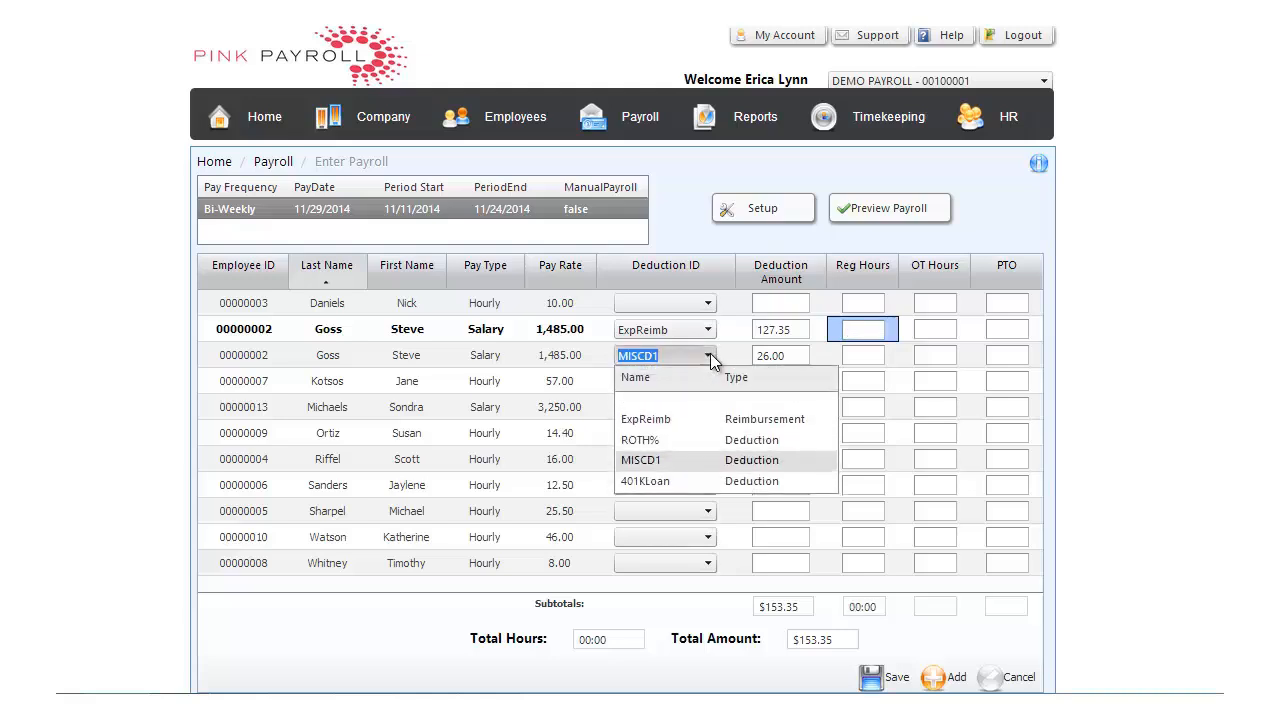
{"action": "scroll", "coordinate": [680, 457], "scroll_direction": "down", "scroll_amount": 1}
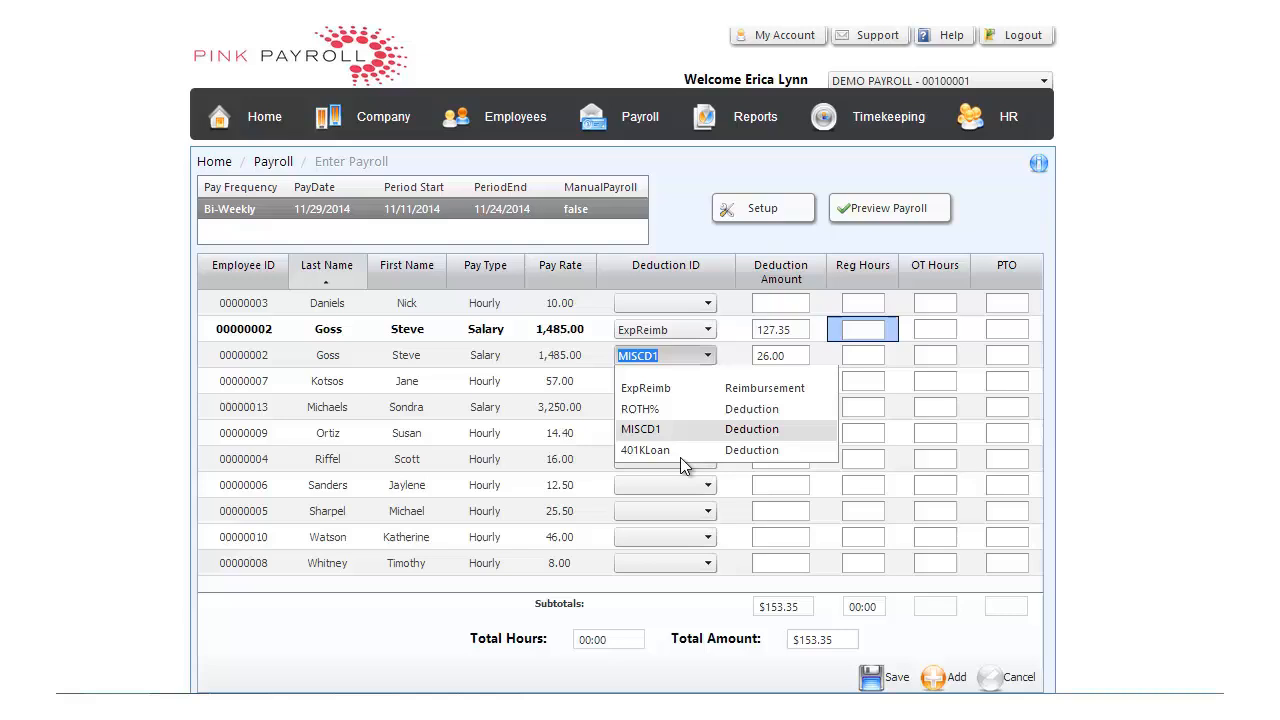
{"action": "left_click", "coordinate": [797, 363]}
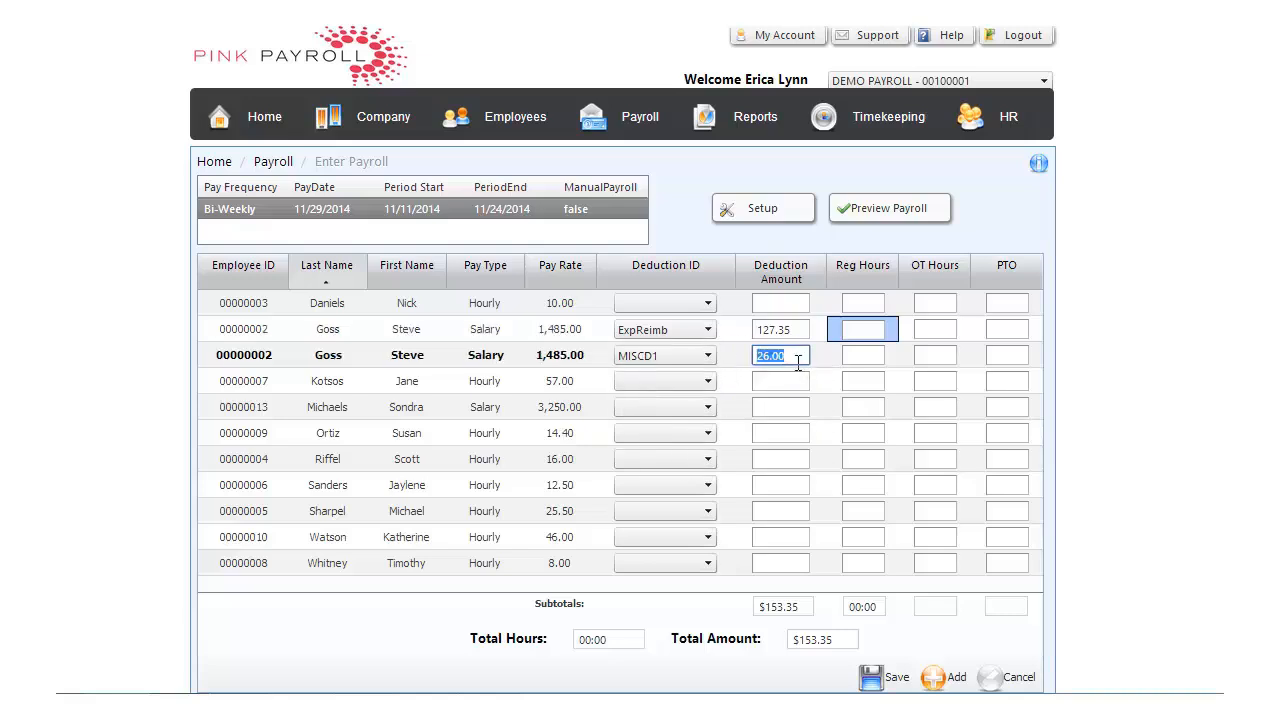
{"action": "type", "text": "26.00"}
{"action": "key", "text": "Tab"}
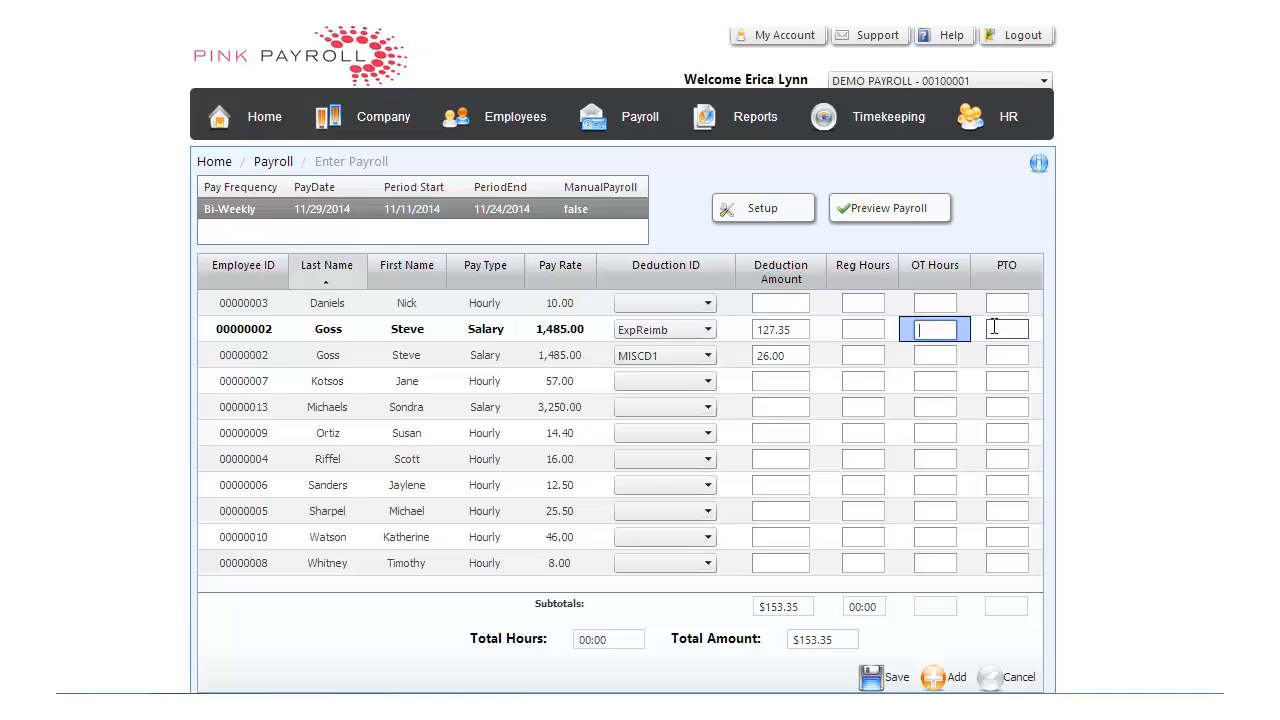
Add a second row for the hourly employee with the 57.00 rate and assign the deductions S125CafGI and MISCD1 to the two rows
{"action": "left_click", "coordinate": [220, 381]}
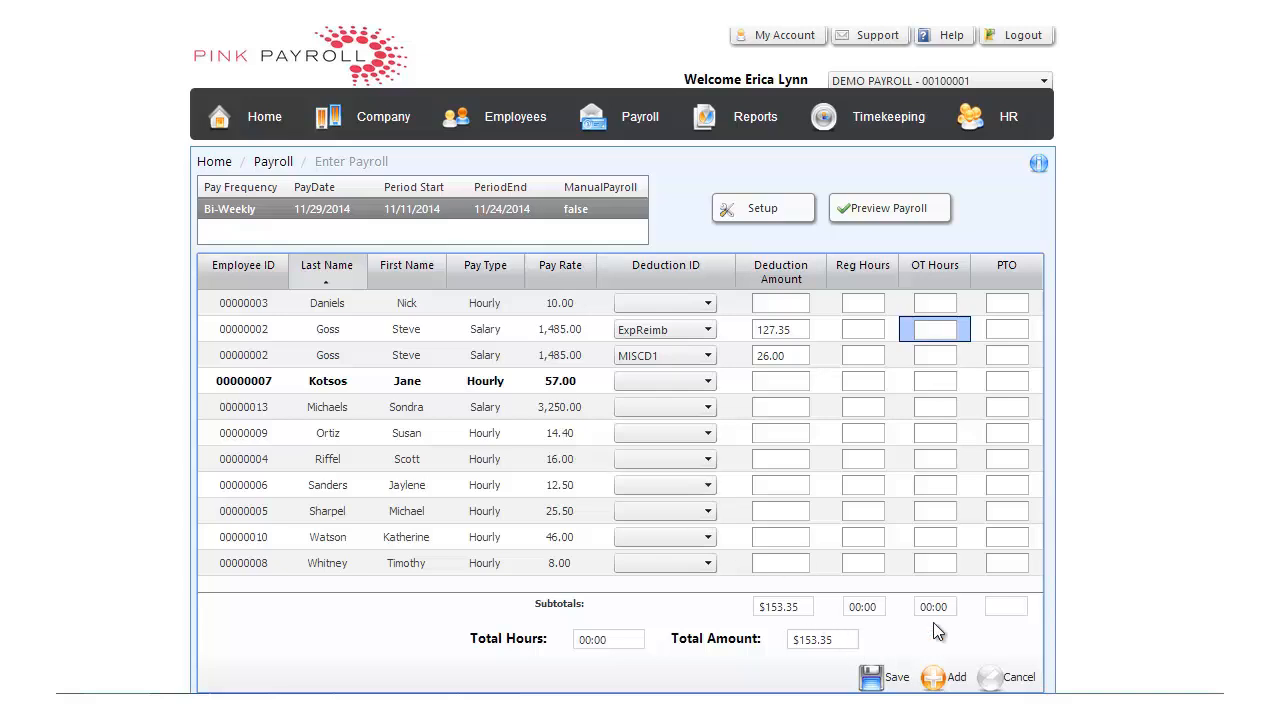
{"action": "left_click", "coordinate": [932, 679]}
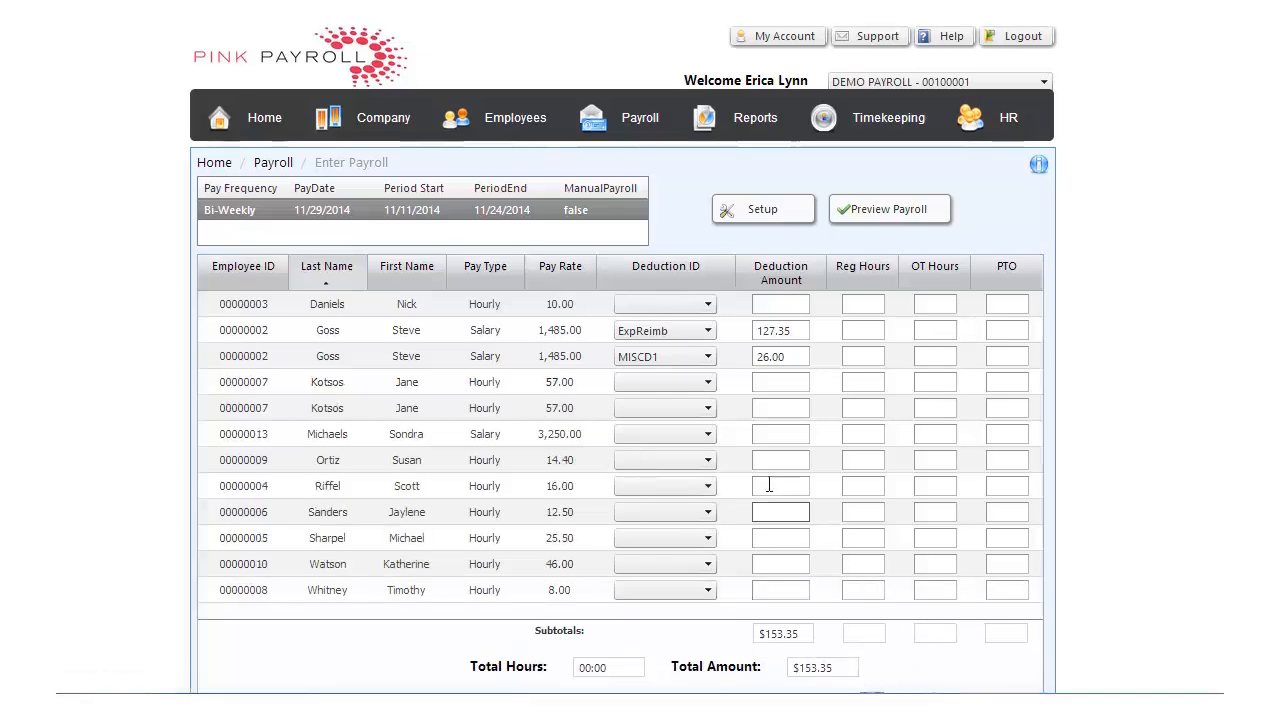
{"action": "left_click", "coordinate": [708, 382]}
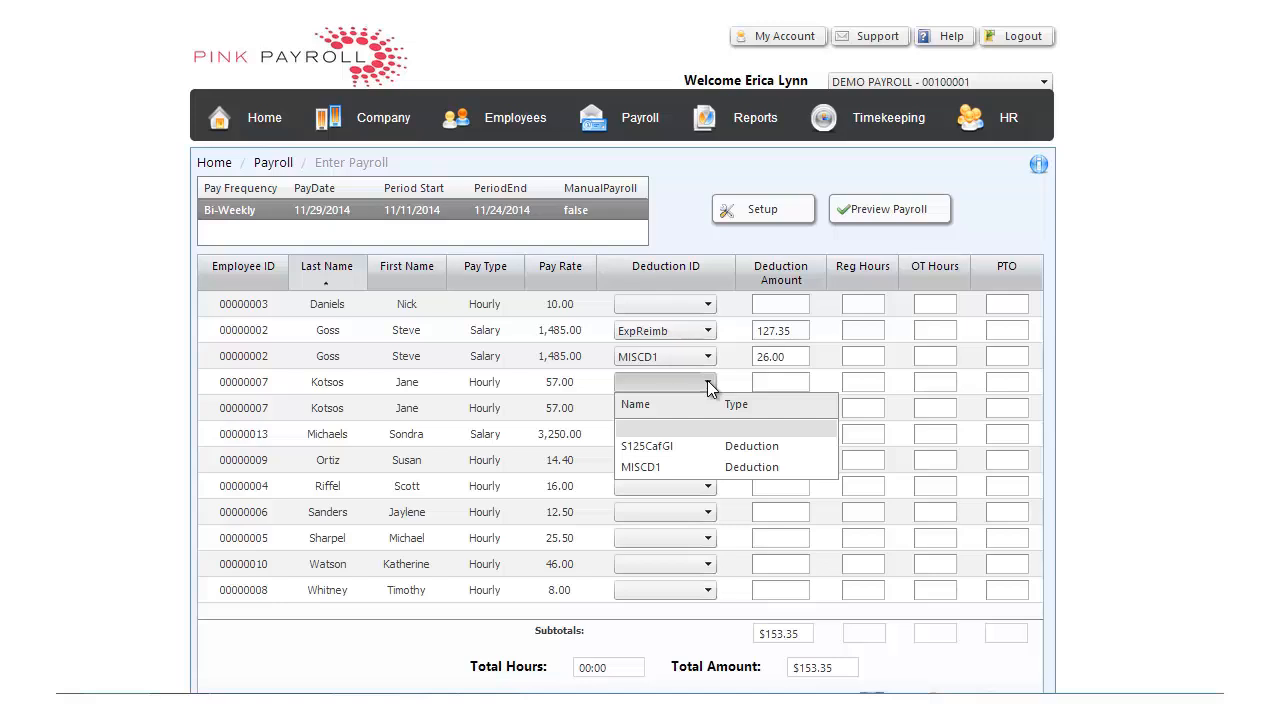
{"action": "left_click", "coordinate": [698, 446]}
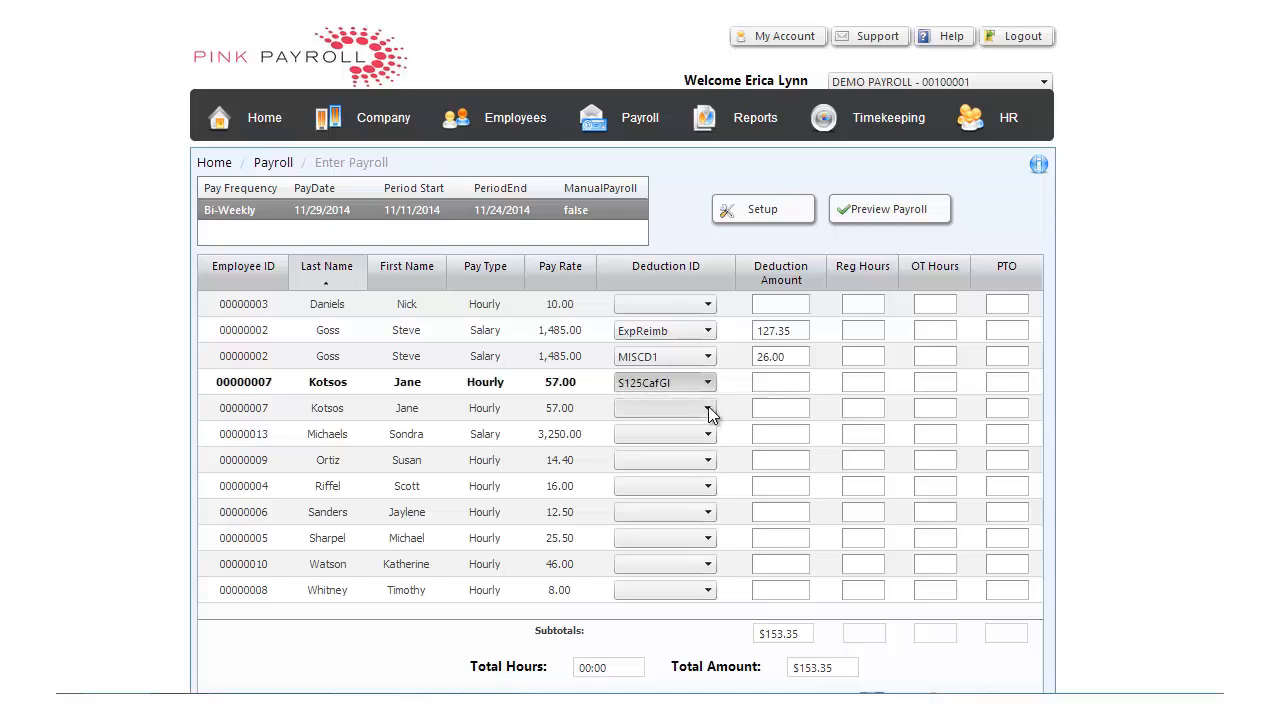
{"action": "left_click", "coordinate": [708, 409]}
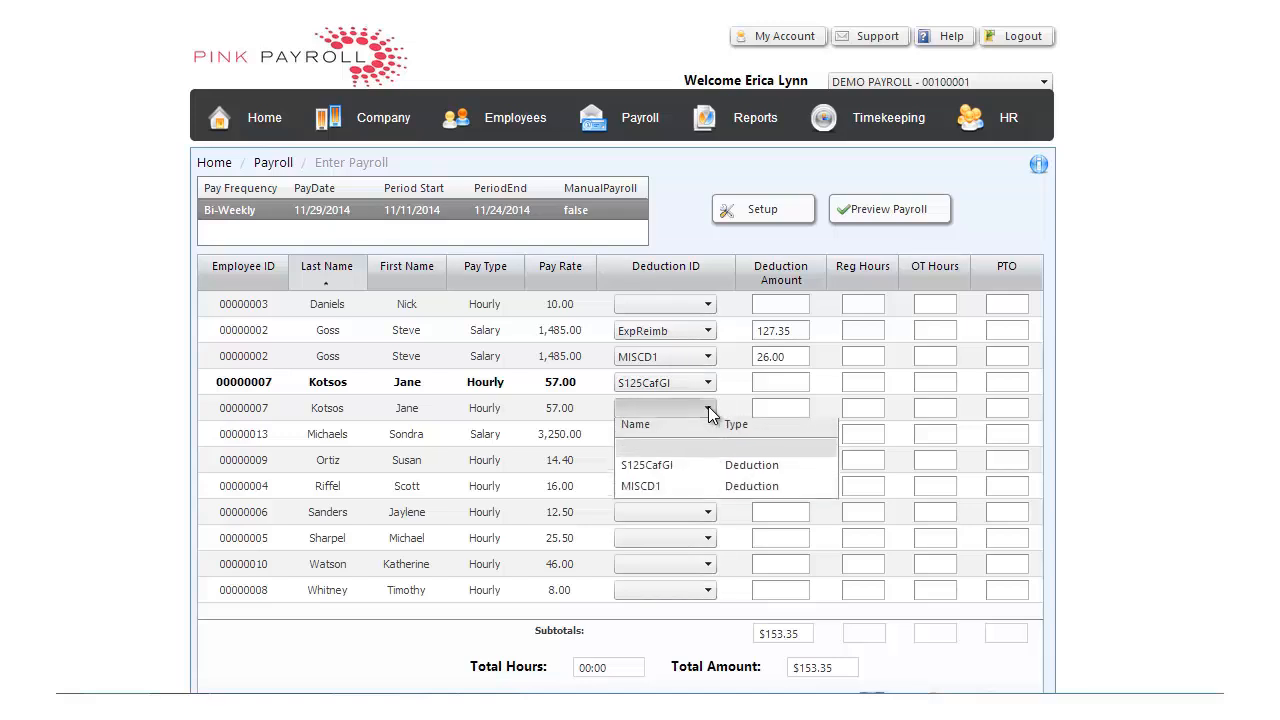
{"action": "left_click", "coordinate": [681, 492]}
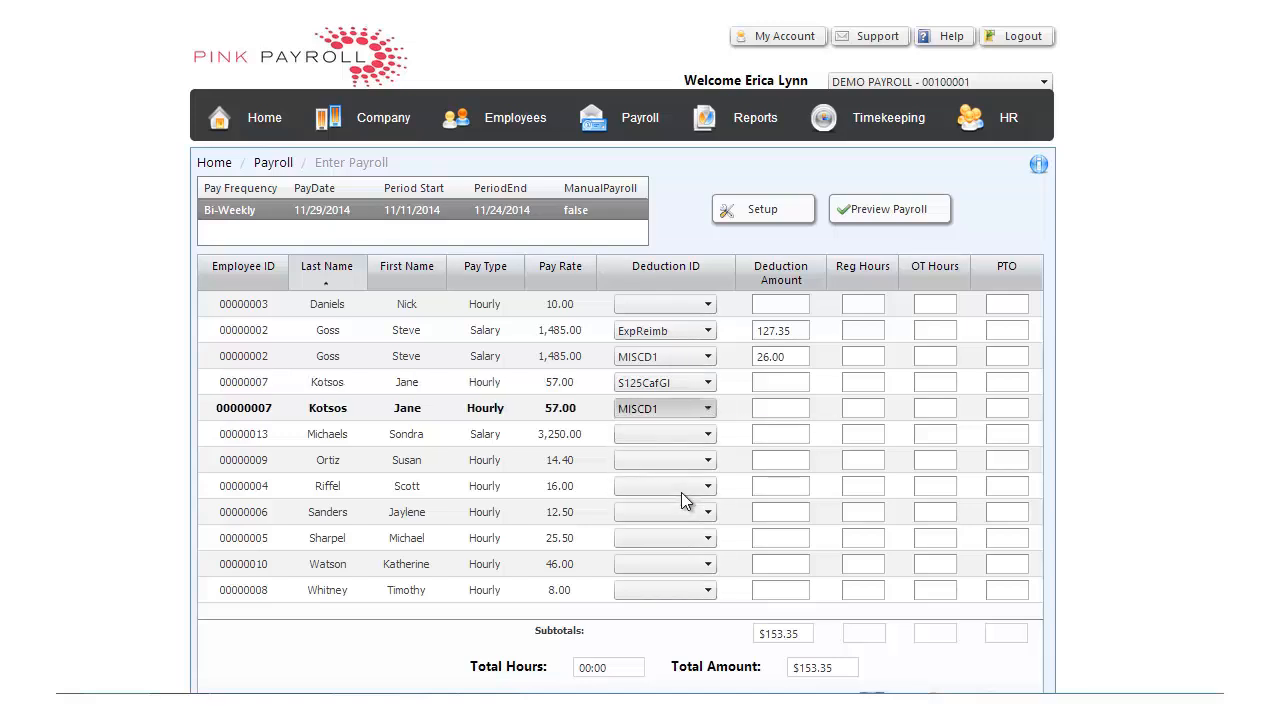
Enter deduction amounts of 125.00 for S125CafGI and 4.52 for MISCD1 on the 57.00-rate employee's two rows
{"action": "left_click", "coordinate": [766, 390]}
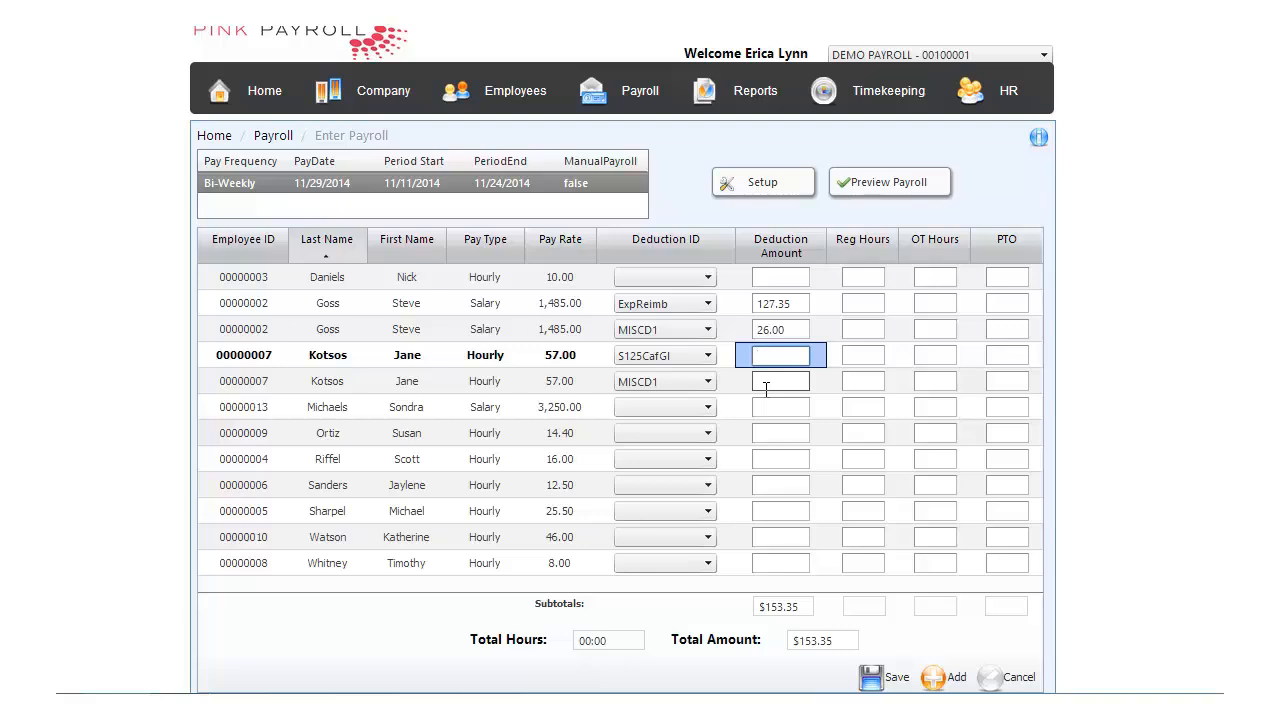
{"action": "type", "text": "125.00"}
{"action": "left_click", "coordinate": [766, 388]}
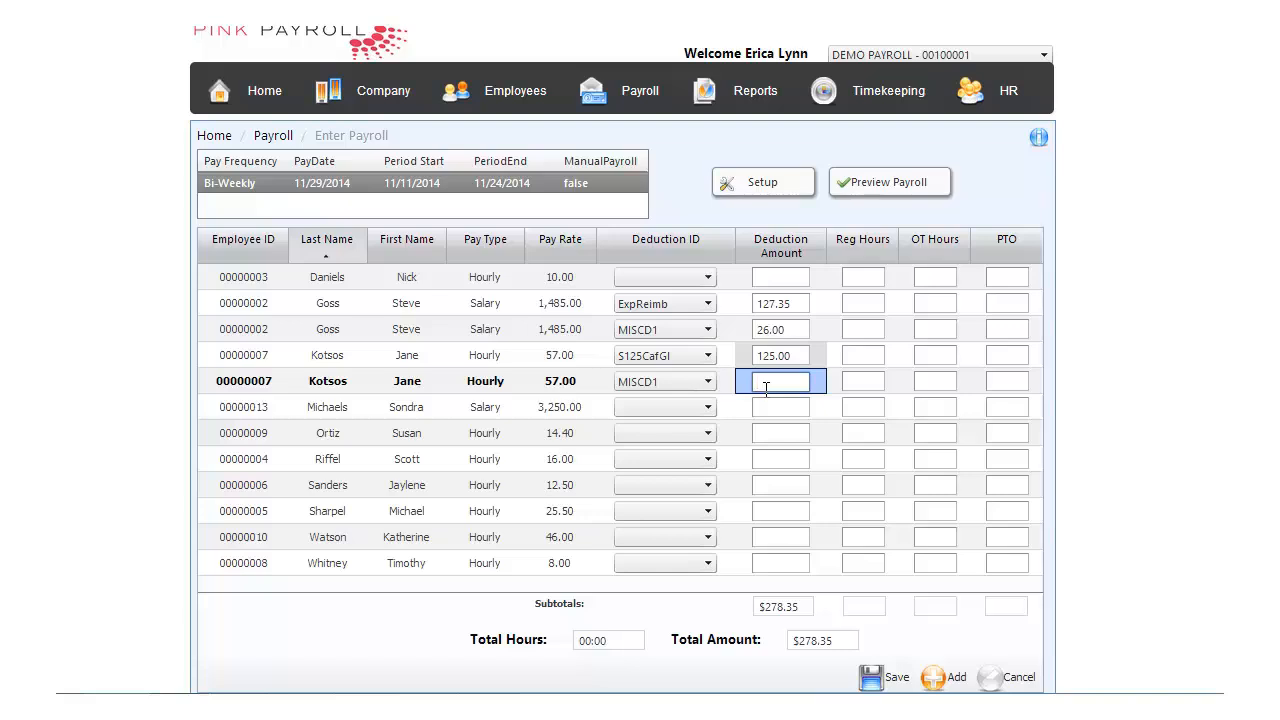
{"action": "type", "text": "4.52"}
{"action": "key", "text": "Tab"}
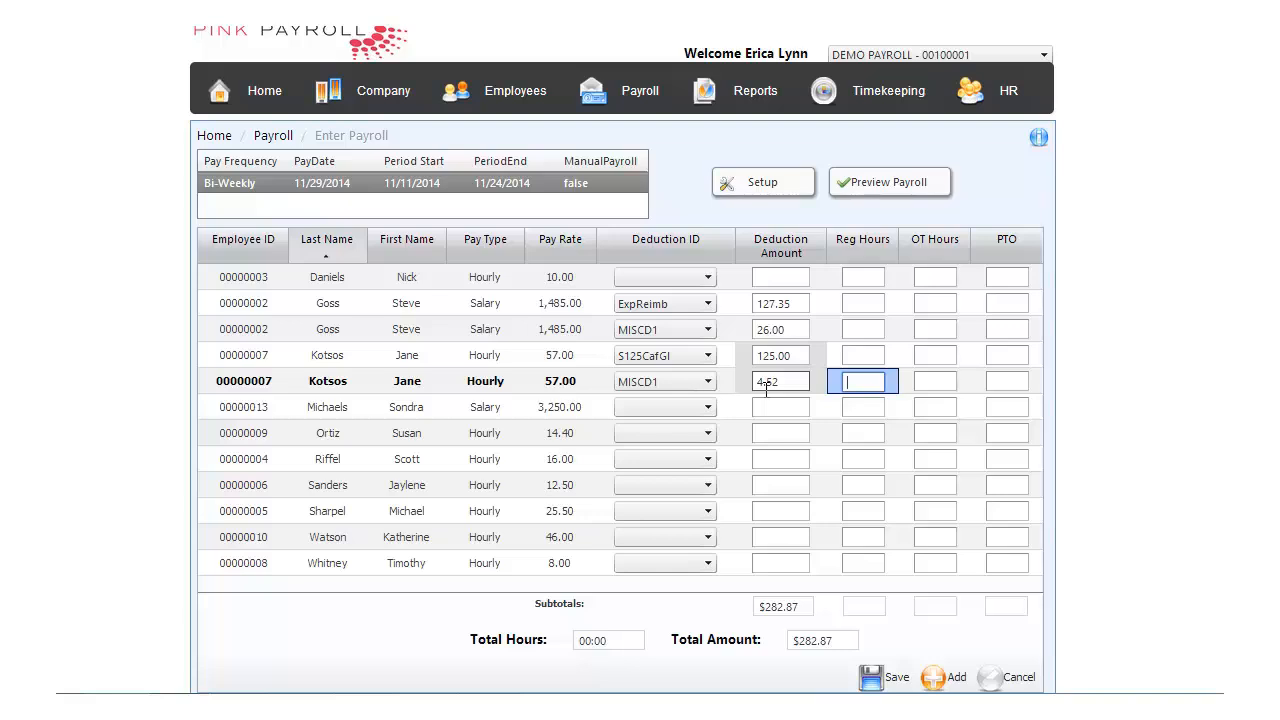
Sort the employees by pay type and enter 40 regular hours and 1 overtime hour for the 14.40-rate employee
{"action": "left_click", "coordinate": [862, 277]}
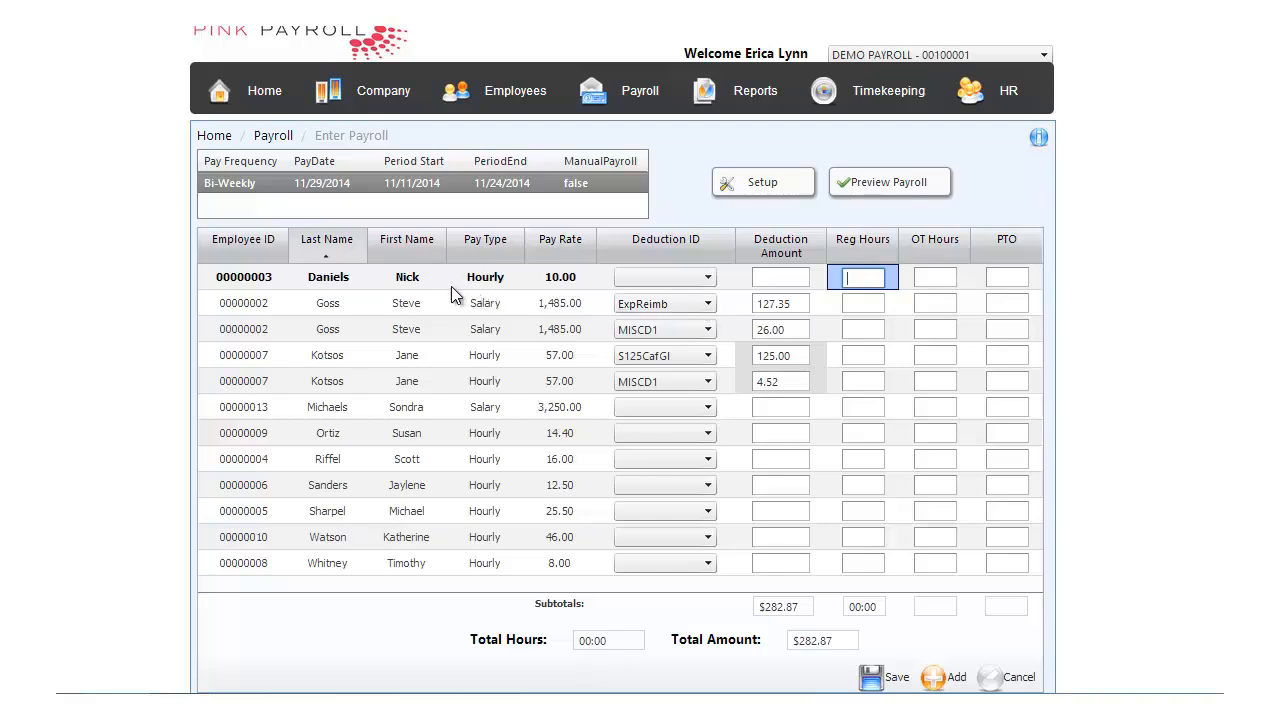
{"action": "left_click", "coordinate": [500, 250]}
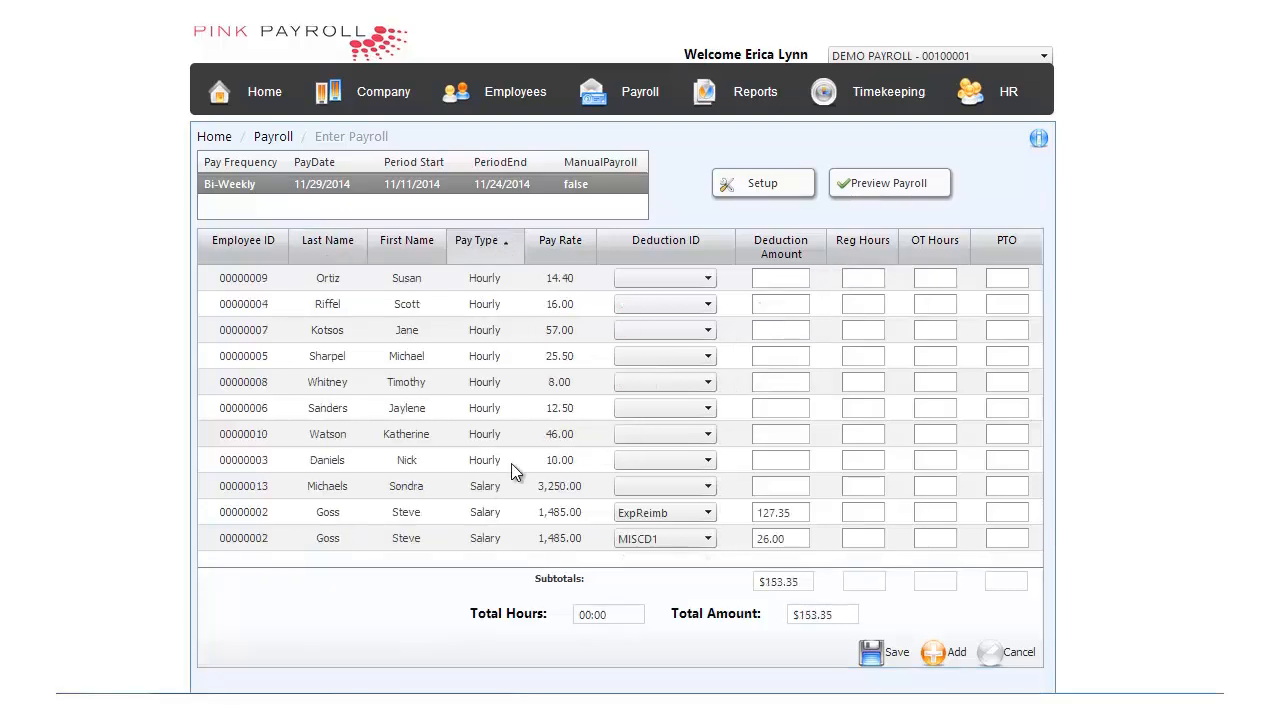
{"action": "left_click", "coordinate": [861, 279]}
{"action": "left_click", "coordinate": [861, 279]}
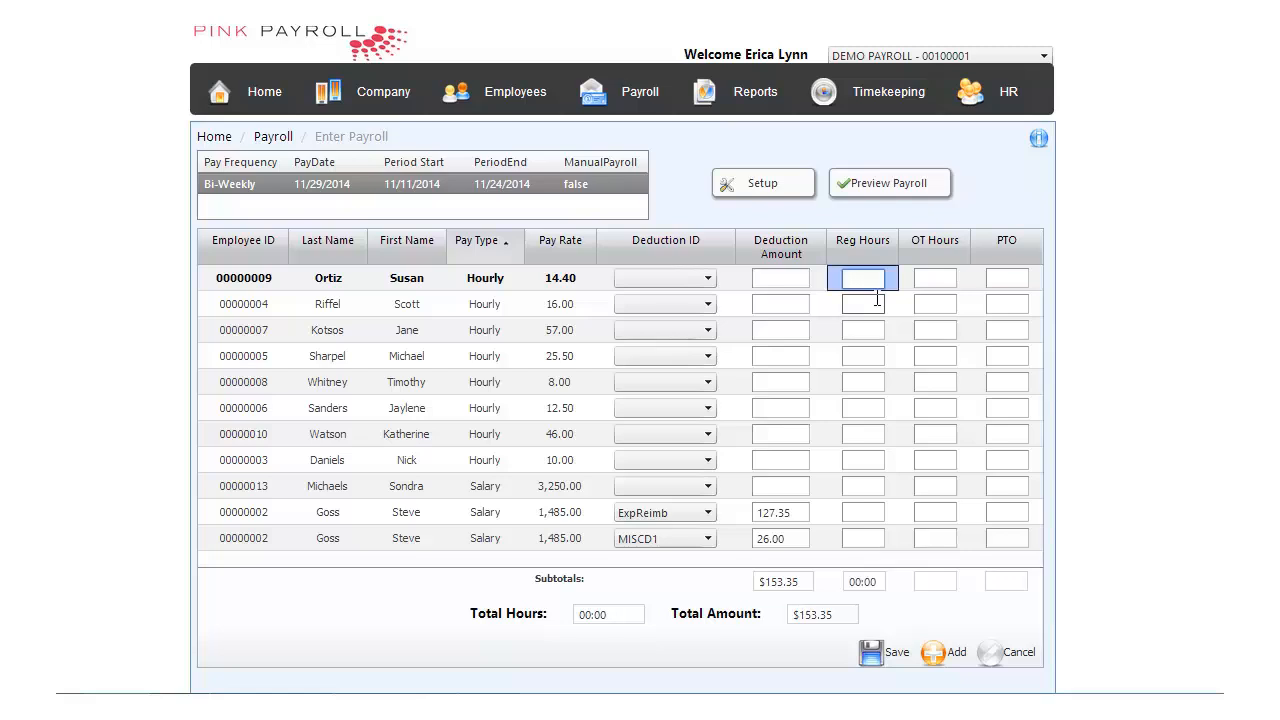
{"action": "left_click", "coordinate": [935, 279]}
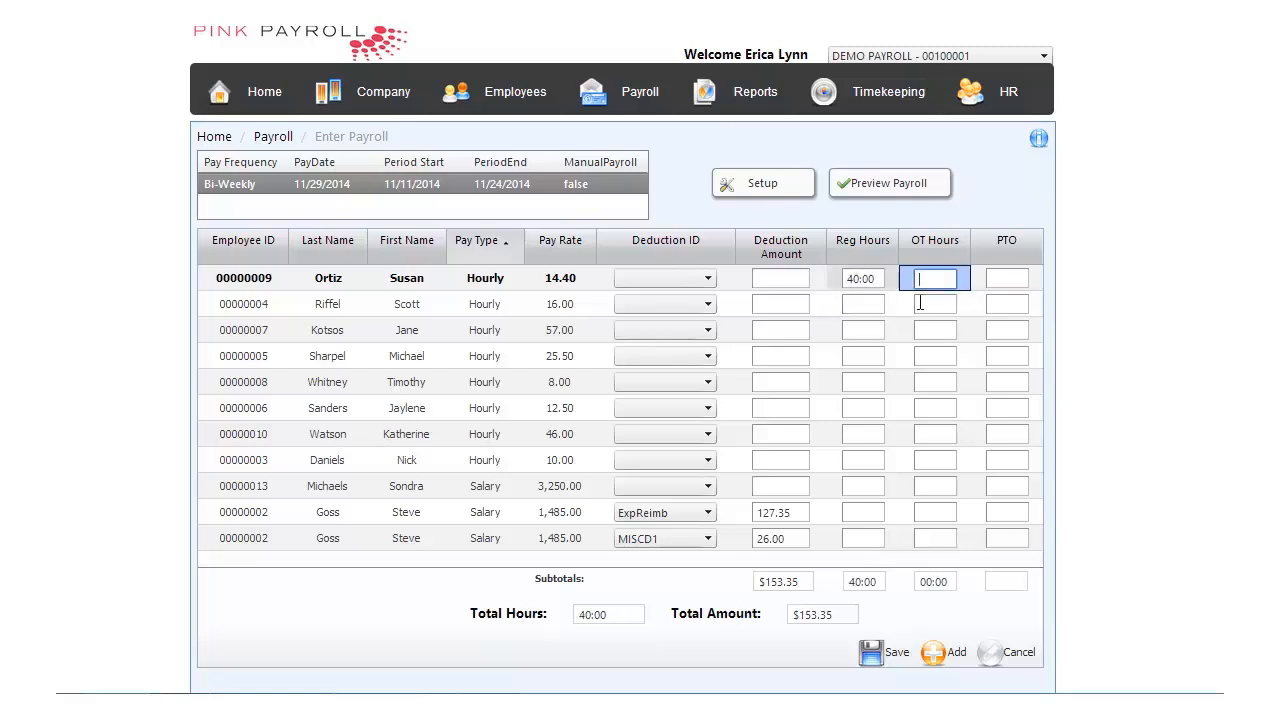
{"action": "type", "text": "1"}
Enter 35 regular hours and 2 overtime hours for the hourly employee with the 16.00 rate
{"action": "left_click", "coordinate": [862, 302]}
{"action": "type", "text": "35"}
{"action": "left_click", "coordinate": [932, 304]}
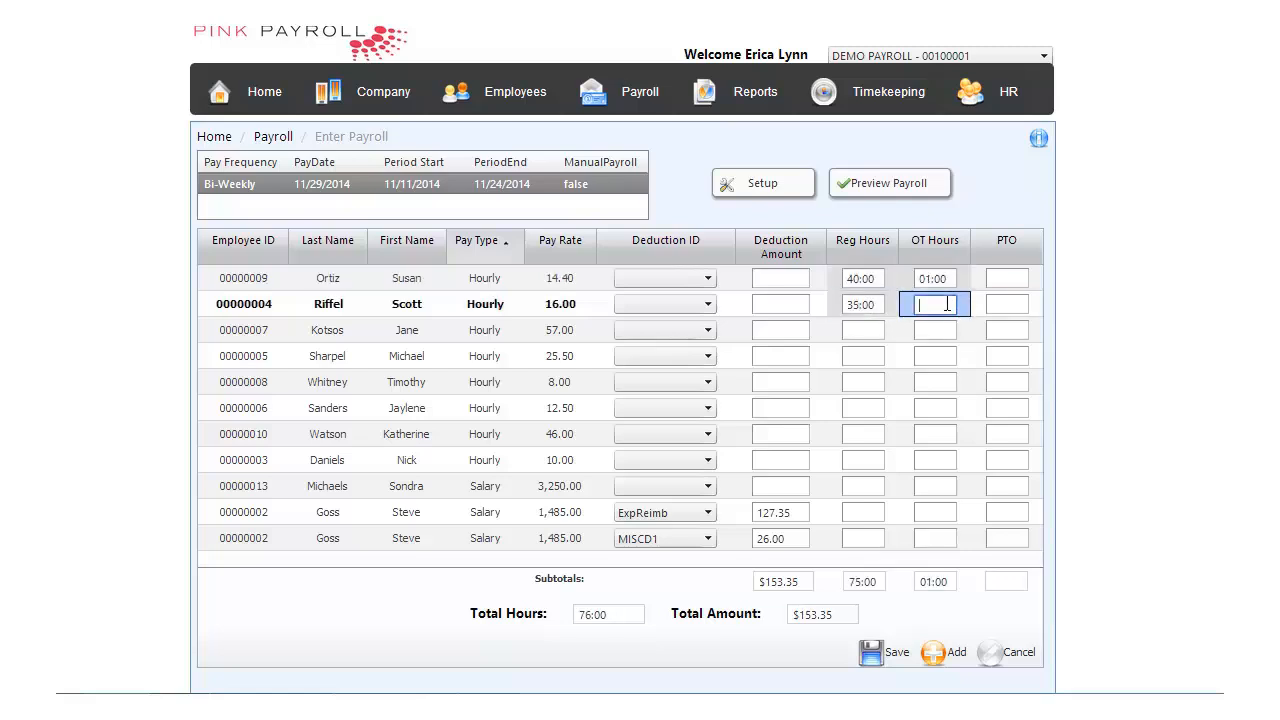
{"action": "type", "text": "2"}
Enter 8 regular hours and 1 overtime hour for the 57.00-rate employee and save the payroll entries
{"action": "left_click", "coordinate": [868, 335]}
{"action": "type", "text": "8"}
{"action": "key", "text": "Tab"}
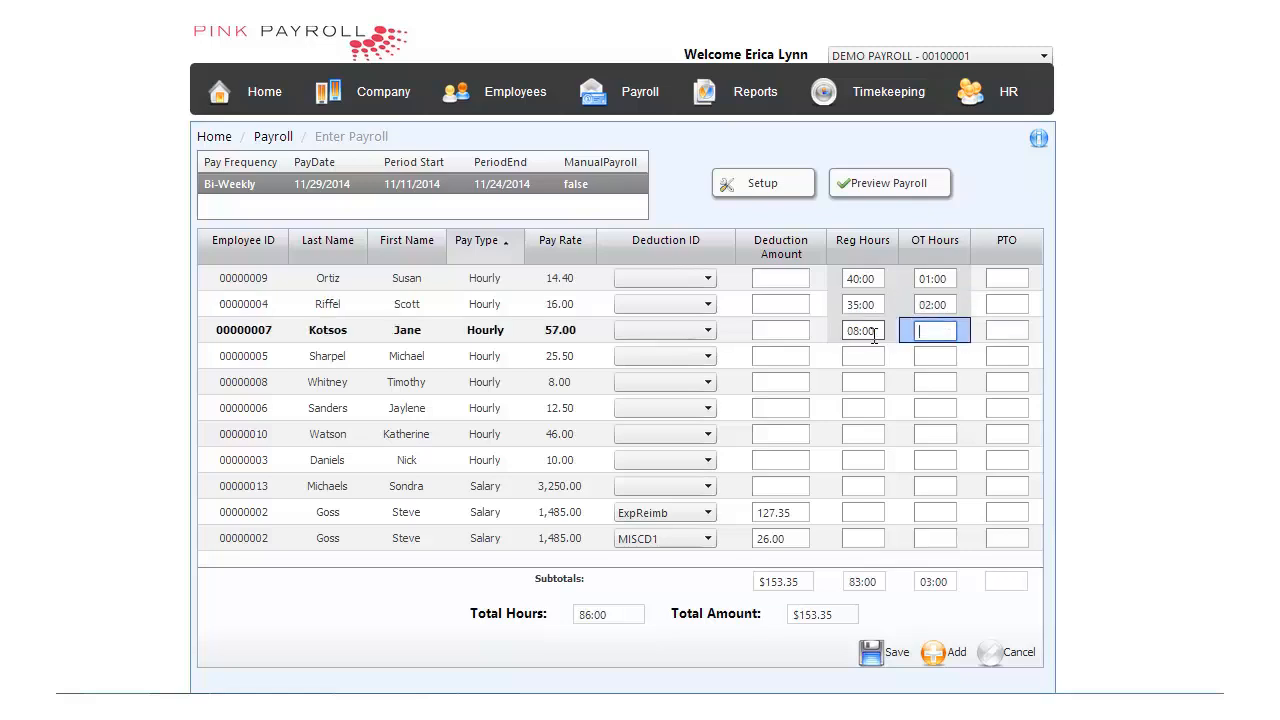
{"action": "type", "text": "1"}
{"action": "left_click", "coordinate": [929, 357]}
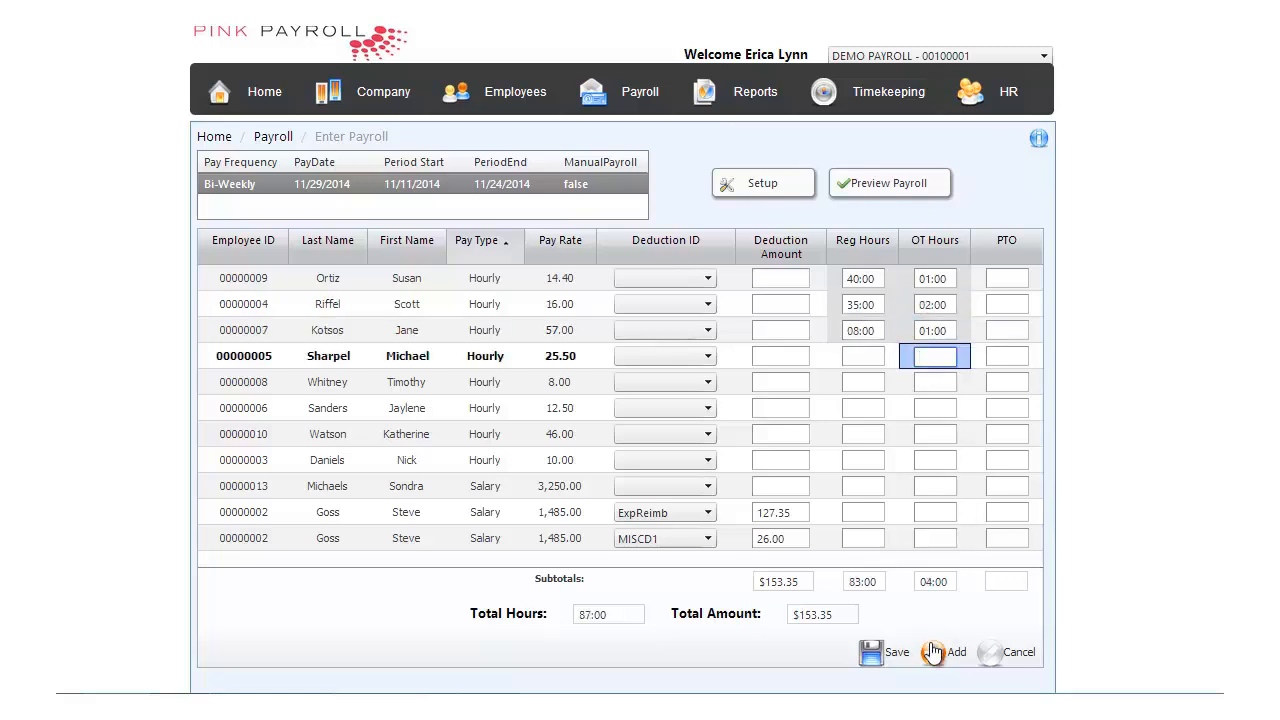
{"action": "left_click", "coordinate": [897, 655]}
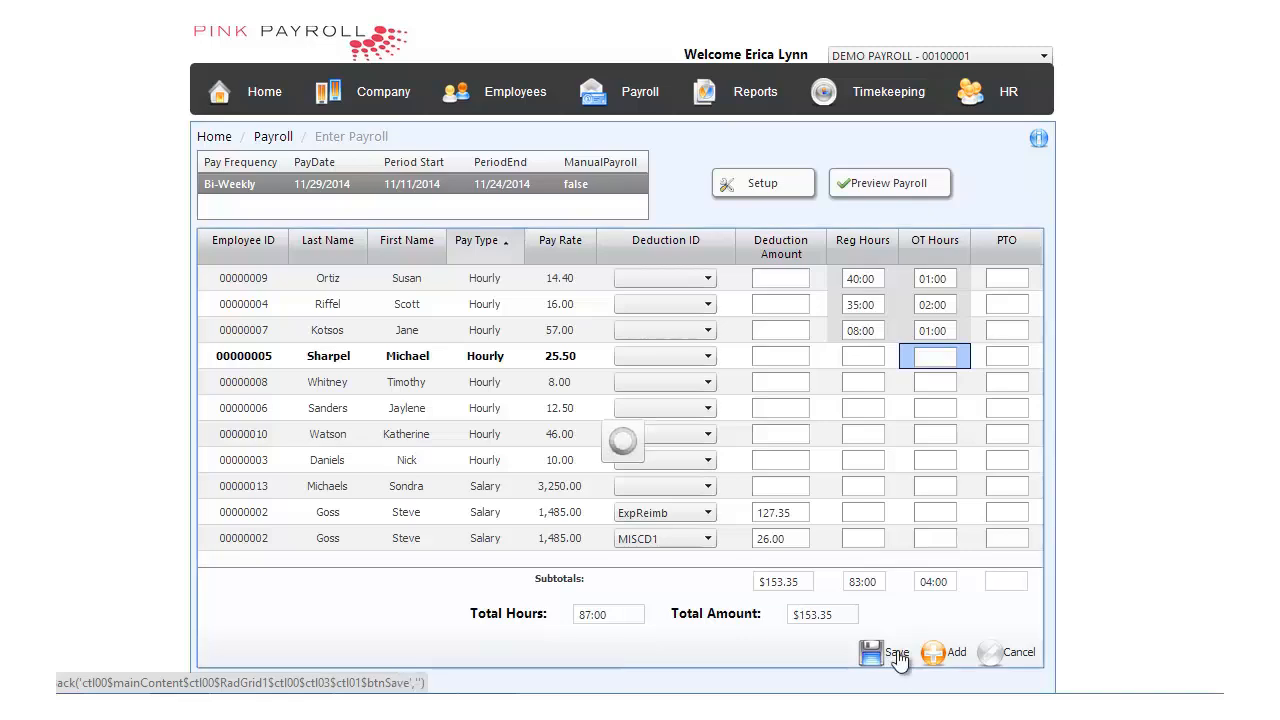
Enable Pay Numbers for Secondary Checks in the payroll entry setup and save the setup
{"action": "left_click", "coordinate": [753, 198]}
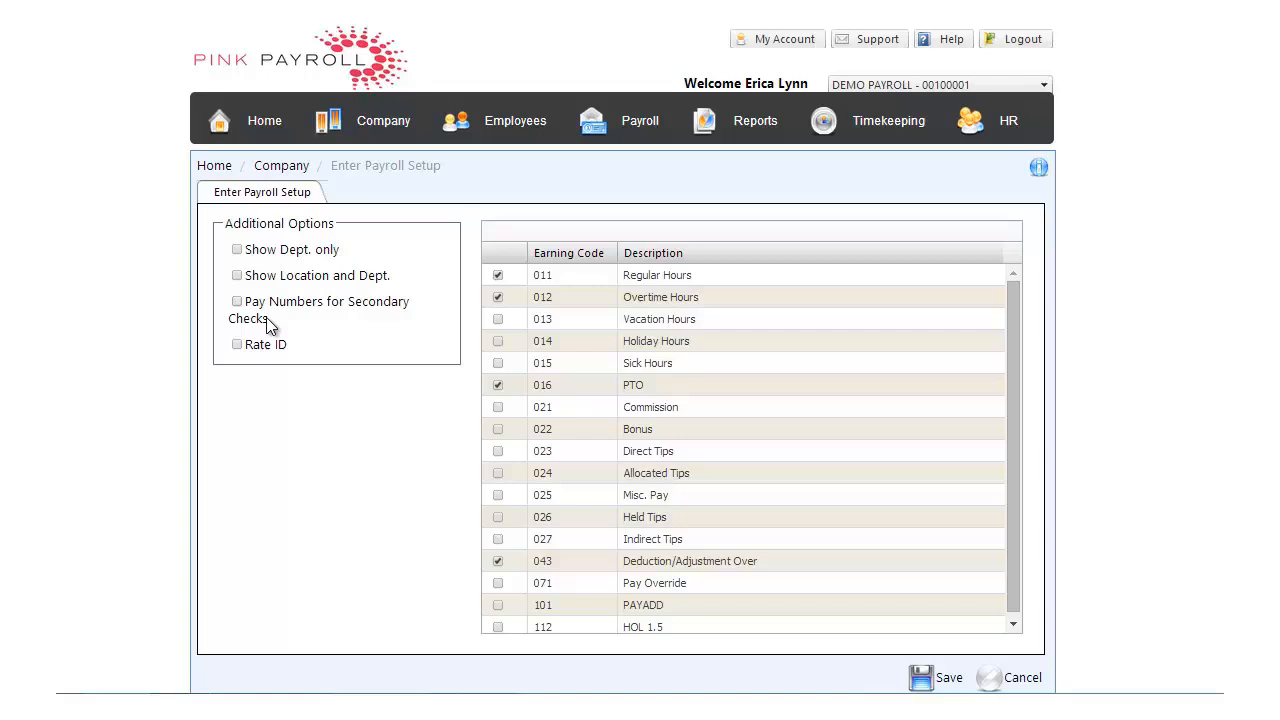
{"action": "left_click", "coordinate": [237, 301]}
{"action": "left_click", "coordinate": [946, 680]}
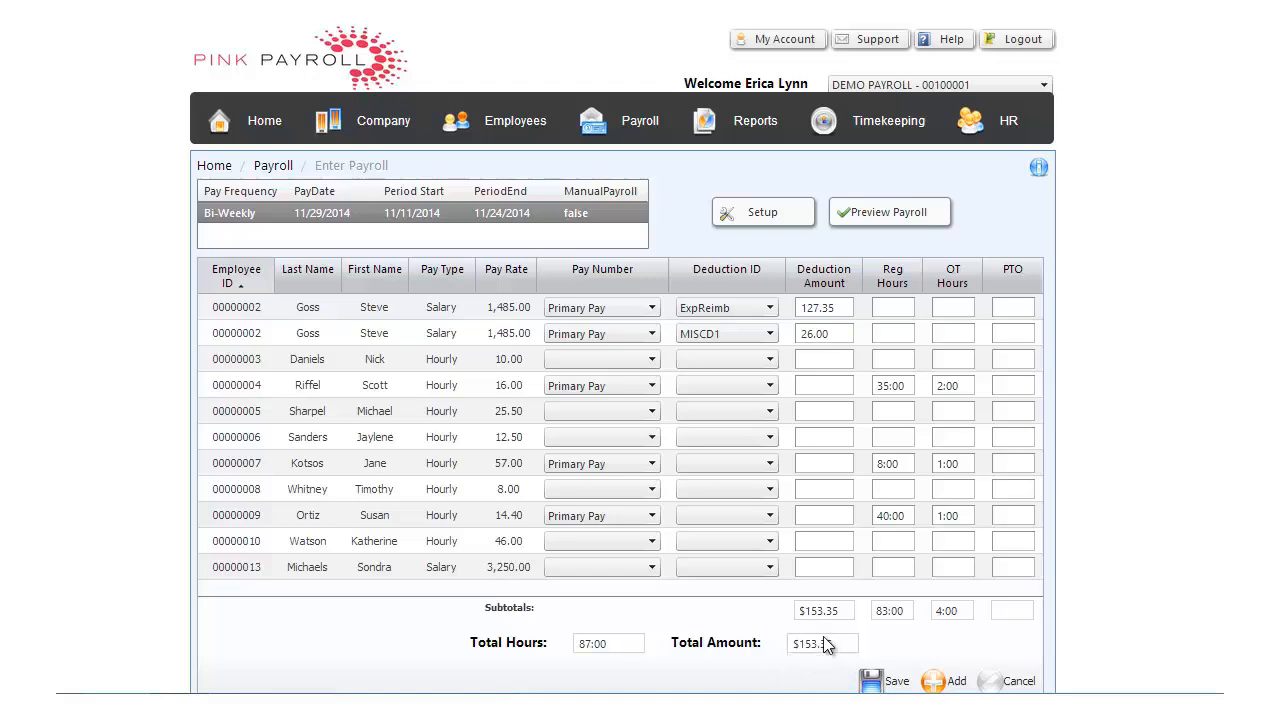
Run the preview for the bi-weekly payroll dated 11/29/2014 and bring up its processing exceptions
{"action": "left_click", "coordinate": [888, 215]}
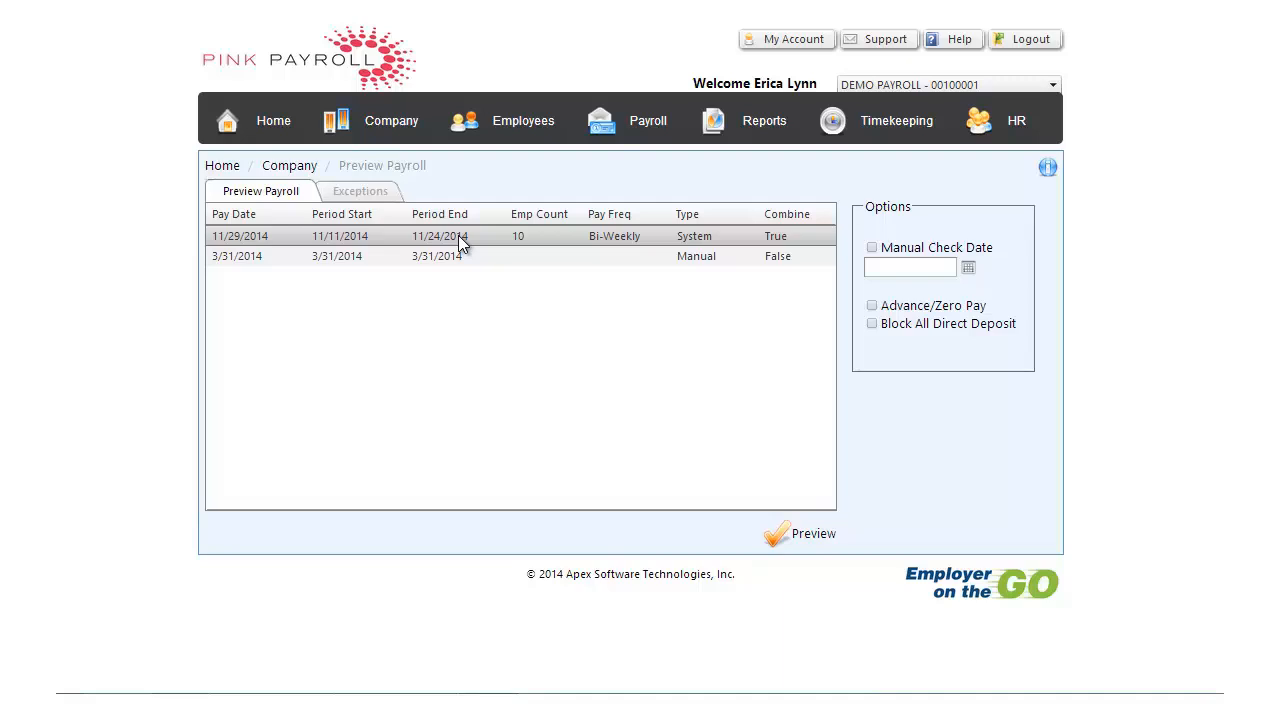
{"action": "left_click", "coordinate": [810, 535]}
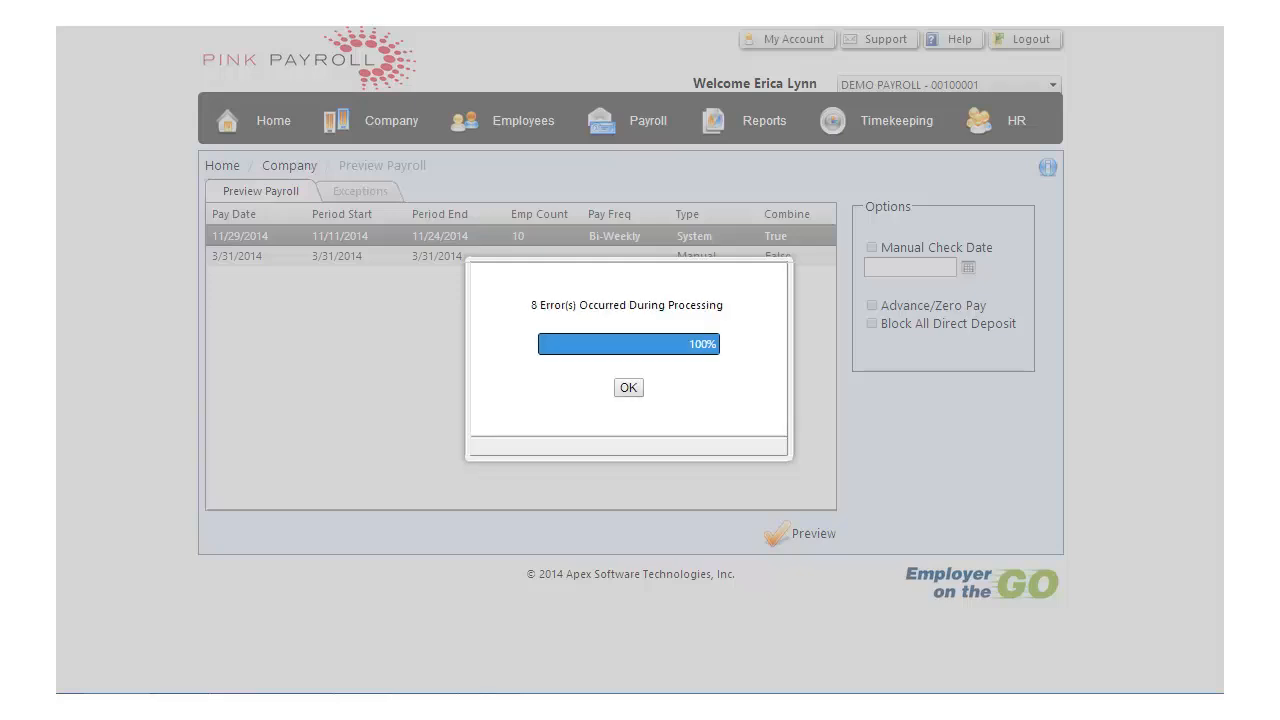
{"action": "left_click", "coordinate": [627, 391]}
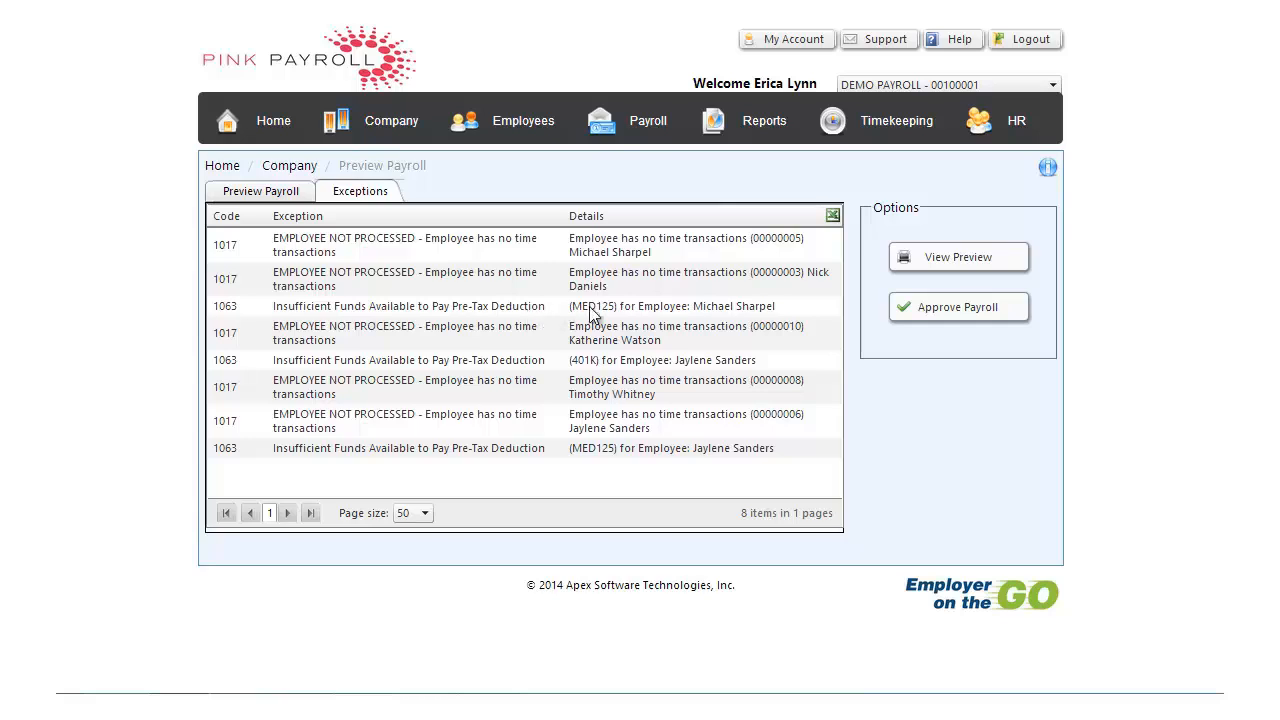
View the Payroll Detail preview report and examine the company totals on its last page at a larger zoom
{"action": "left_click", "coordinate": [958, 260]}
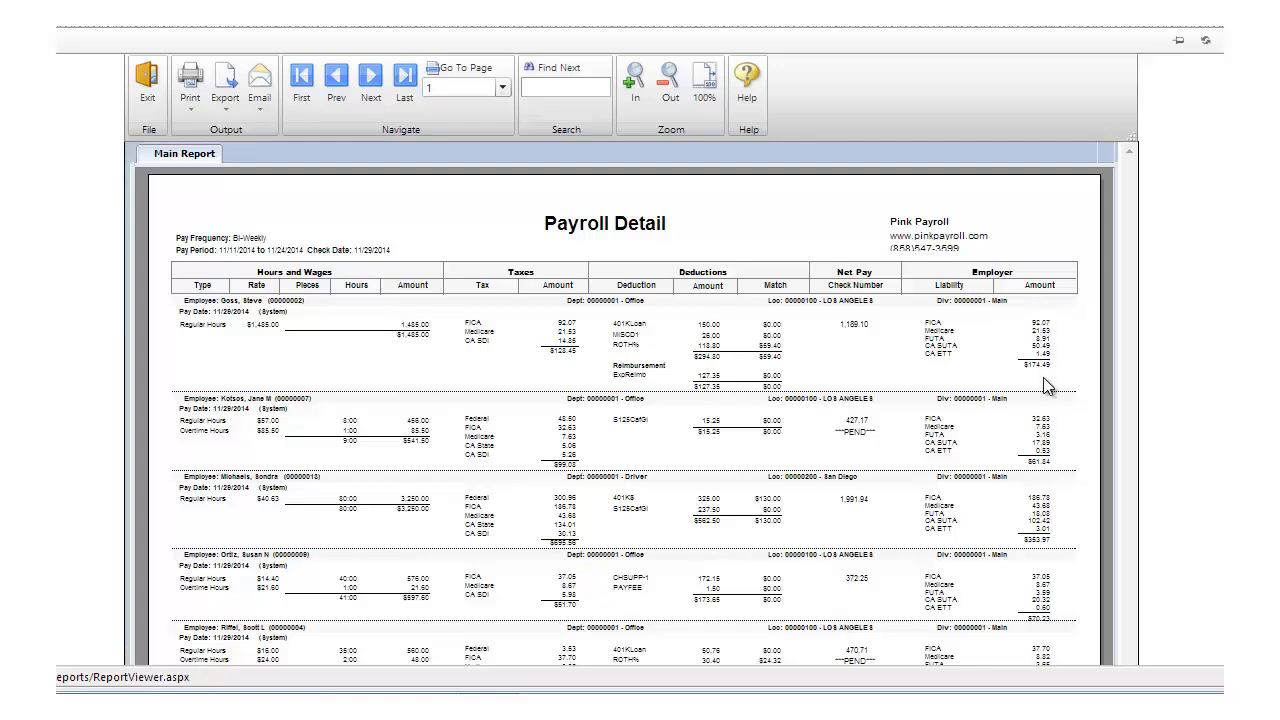
{"action": "left_click", "coordinate": [406, 78]}
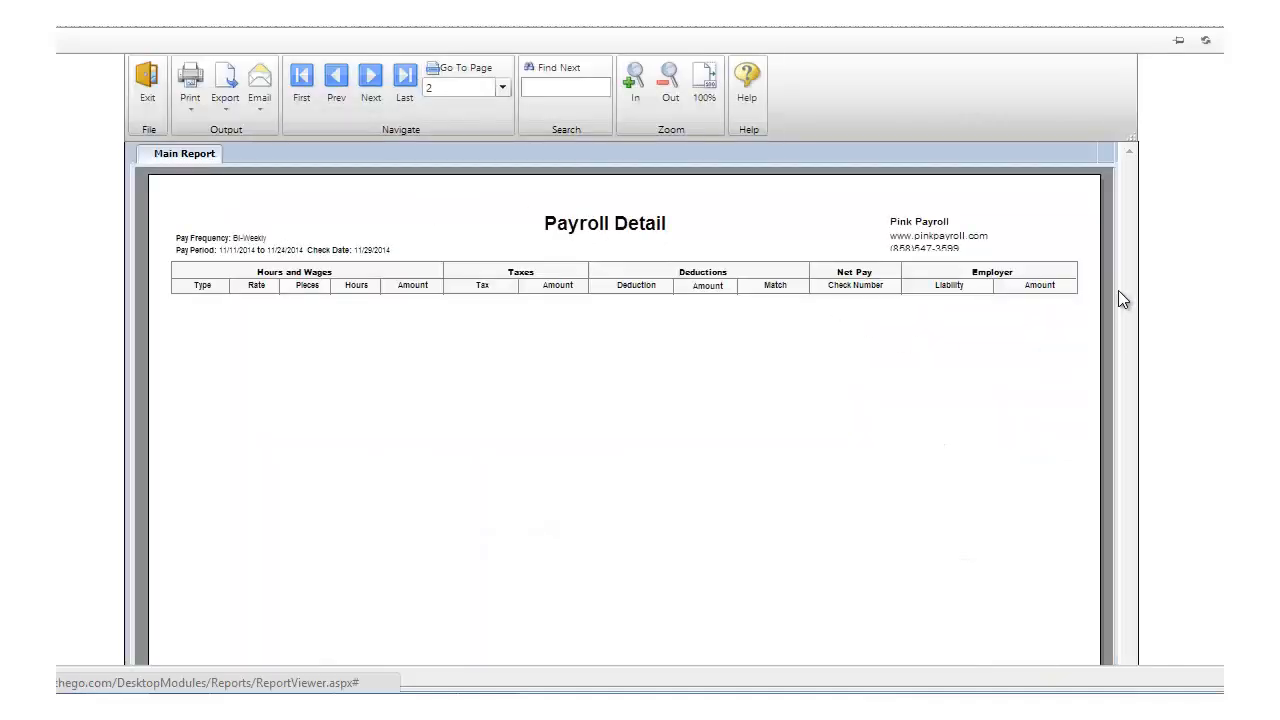
{"action": "scroll", "coordinate": [418, 180], "scroll_direction": "down", "scroll_amount": 10}
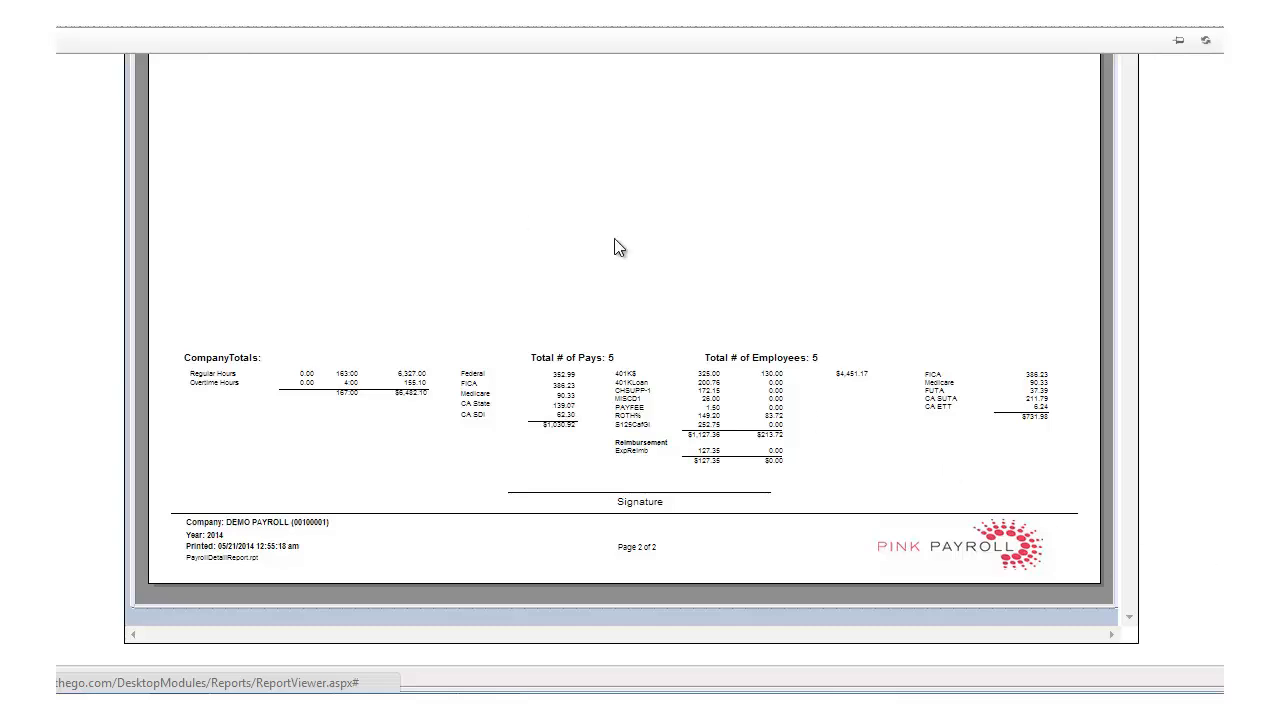
{"action": "scroll", "coordinate": [618, 248], "scroll_direction": "up", "scroll_amount": 10}
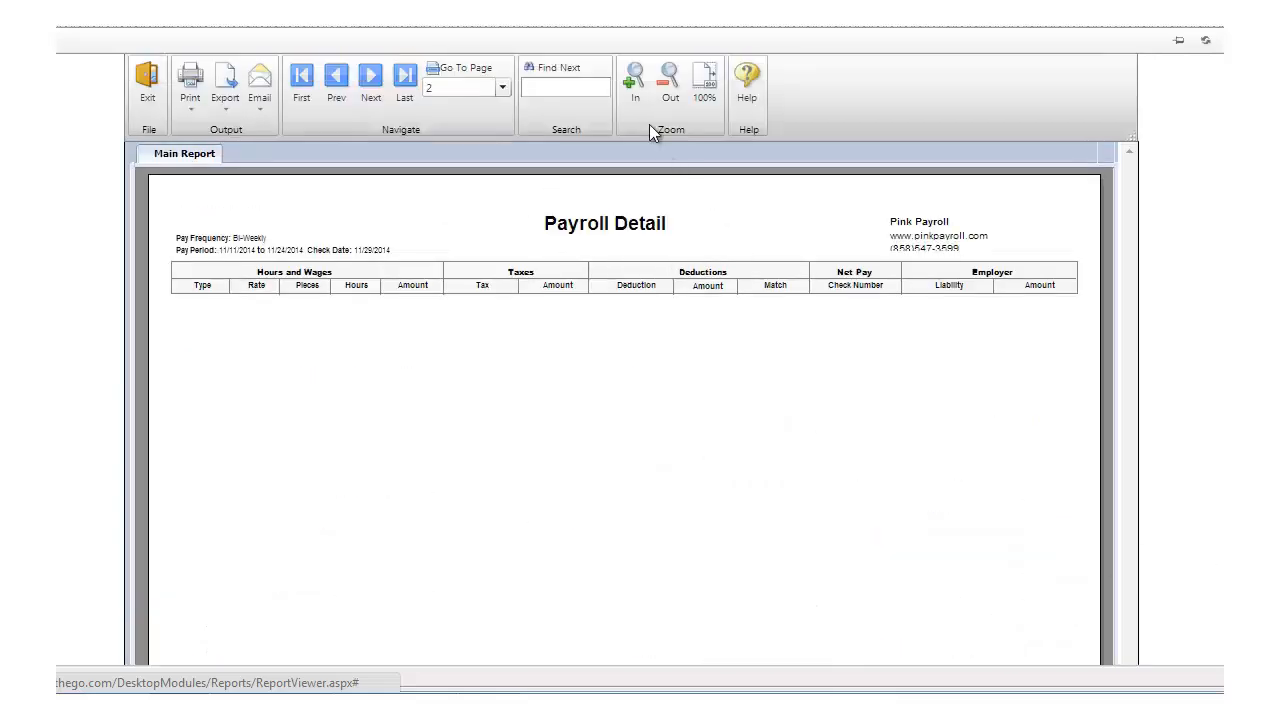
{"action": "left_click", "coordinate": [631, 84]}
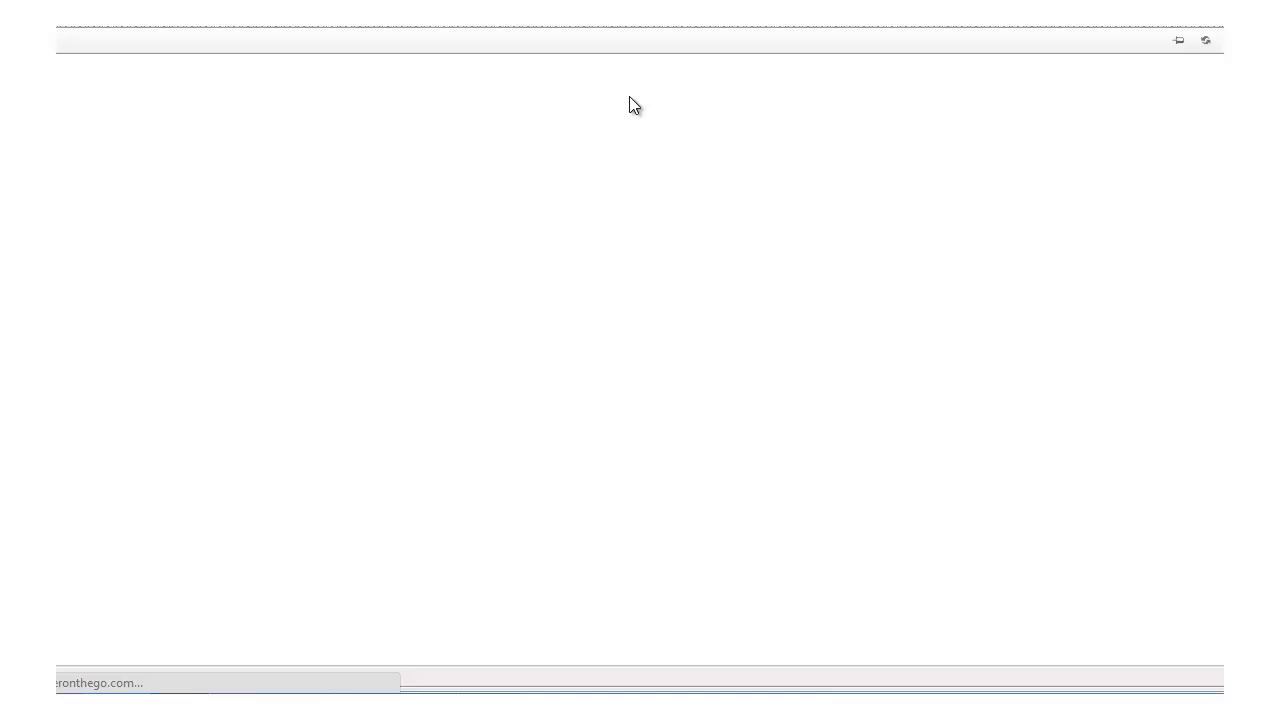
{"action": "left_click", "coordinate": [648, 102]}
{"action": "scroll", "coordinate": [632, 360], "scroll_direction": "down", "scroll_amount": 6}
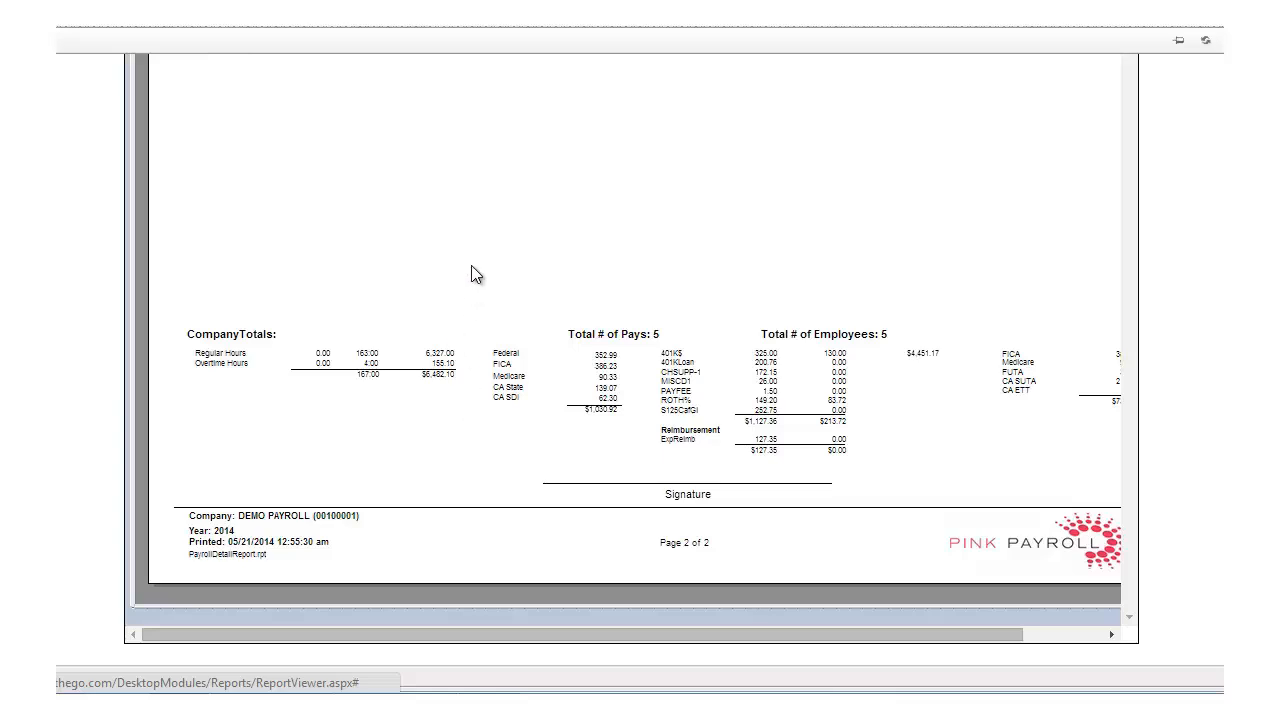
{"action": "scroll", "coordinate": [474, 189], "scroll_direction": "up", "scroll_amount": 3}
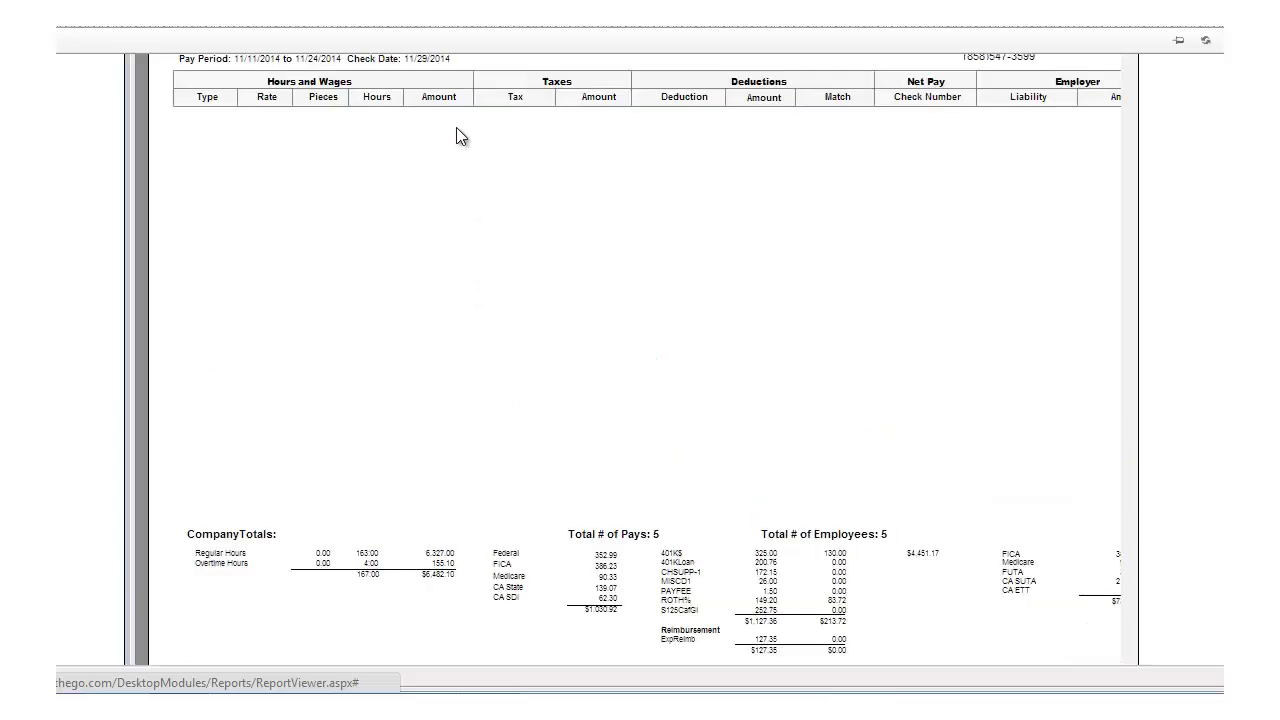
{"action": "scroll", "coordinate": [440, 540], "scroll_direction": "down", "scroll_amount": 2}
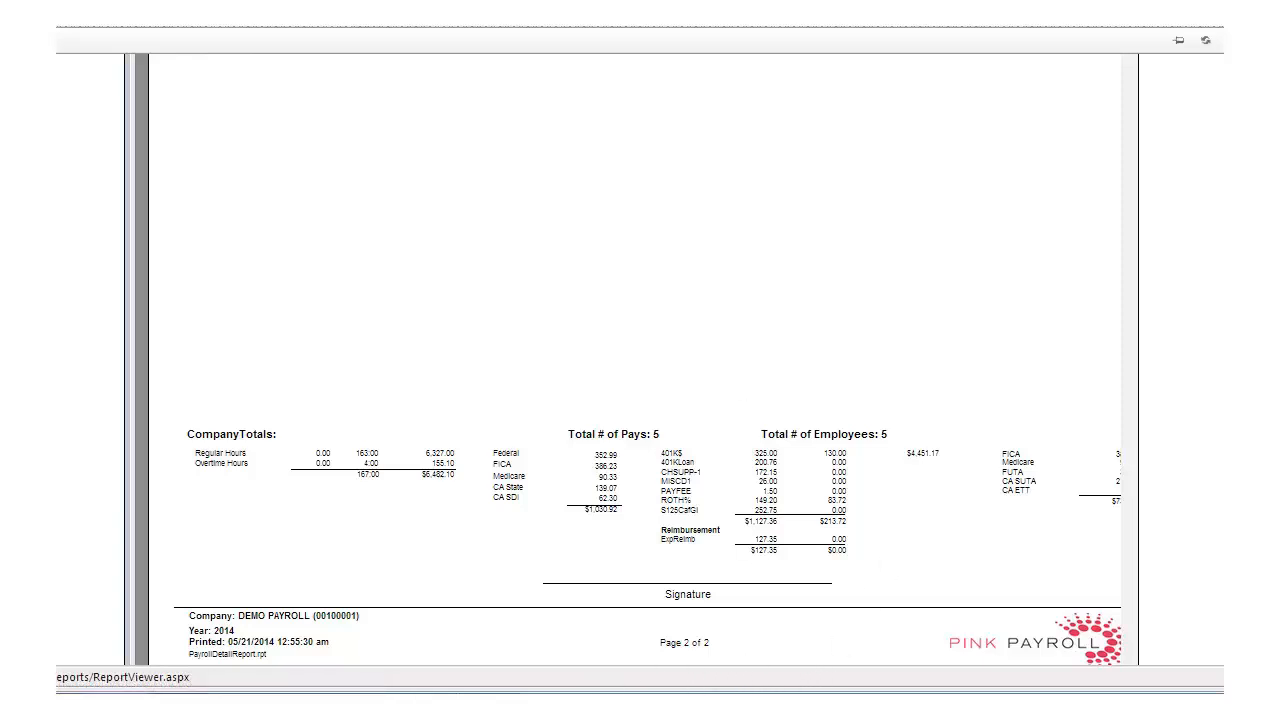
{"action": "scroll", "coordinate": [264, 622], "scroll_direction": "up", "scroll_amount": 4}
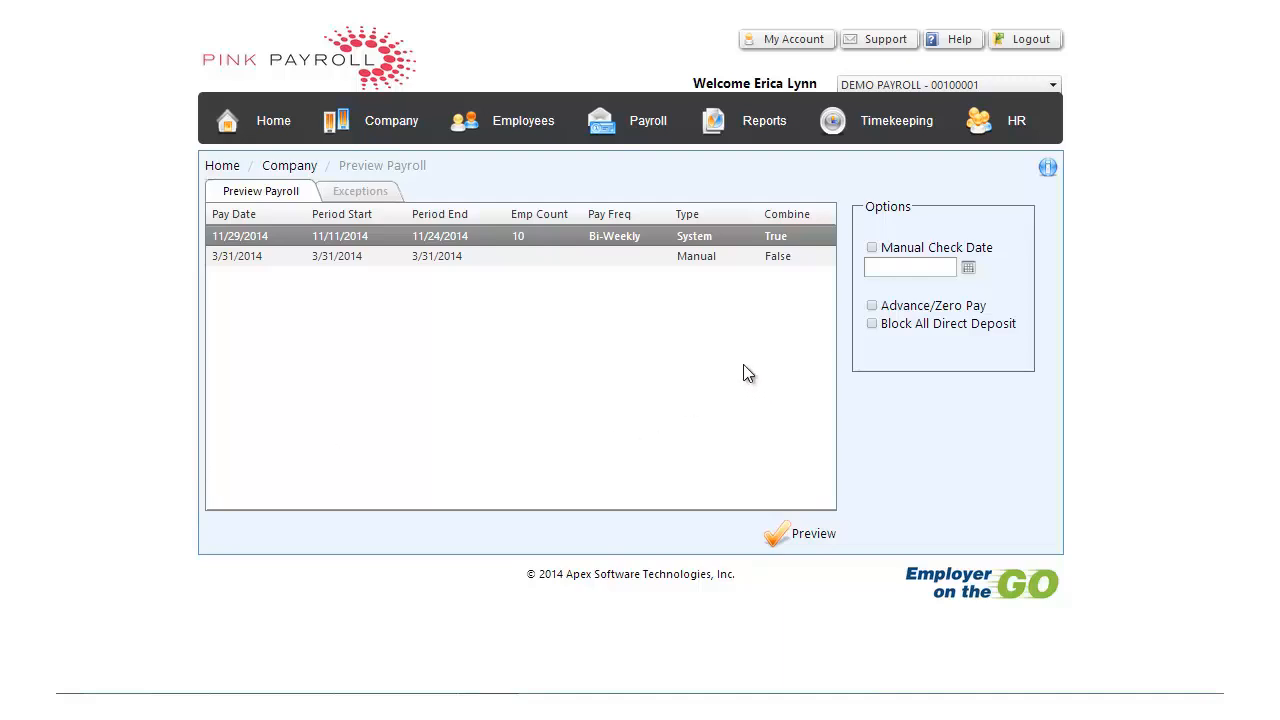
Go to payroll approval and start the notification e-mail to the payroll rep for the 11/29/2014 payroll
{"action": "left_click", "coordinate": [650, 122]}
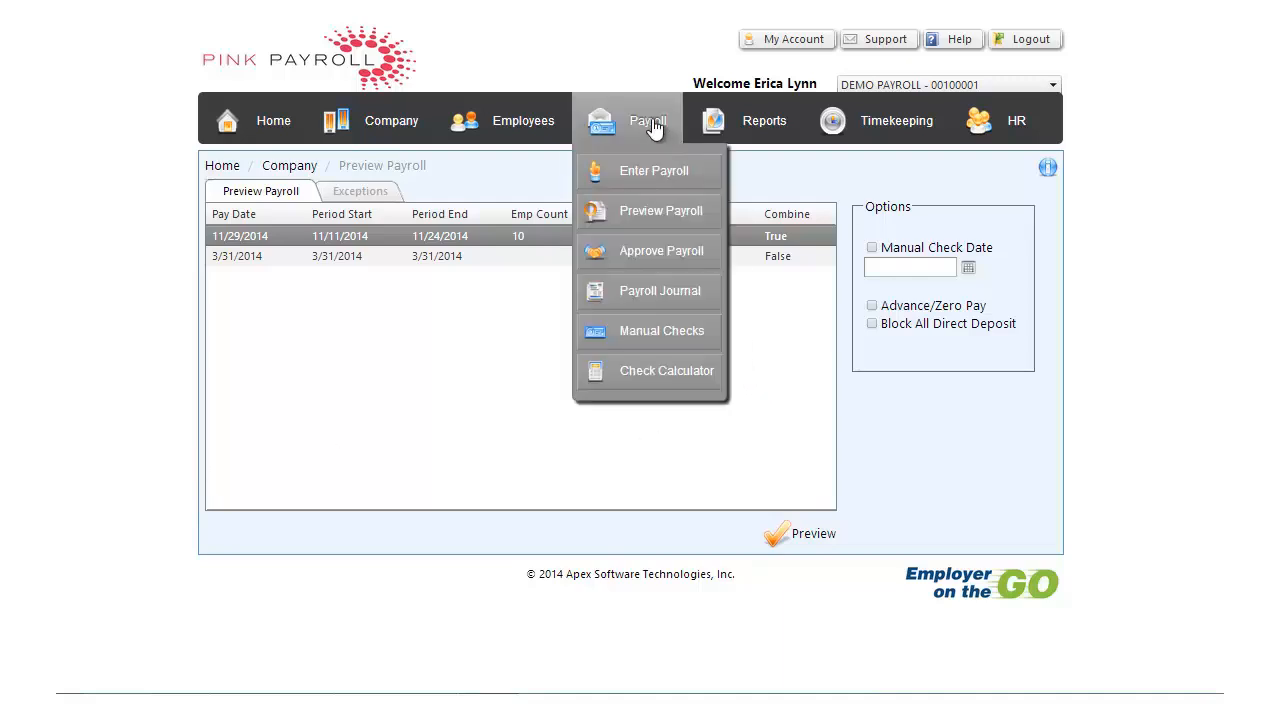
{"action": "left_click", "coordinate": [647, 253]}
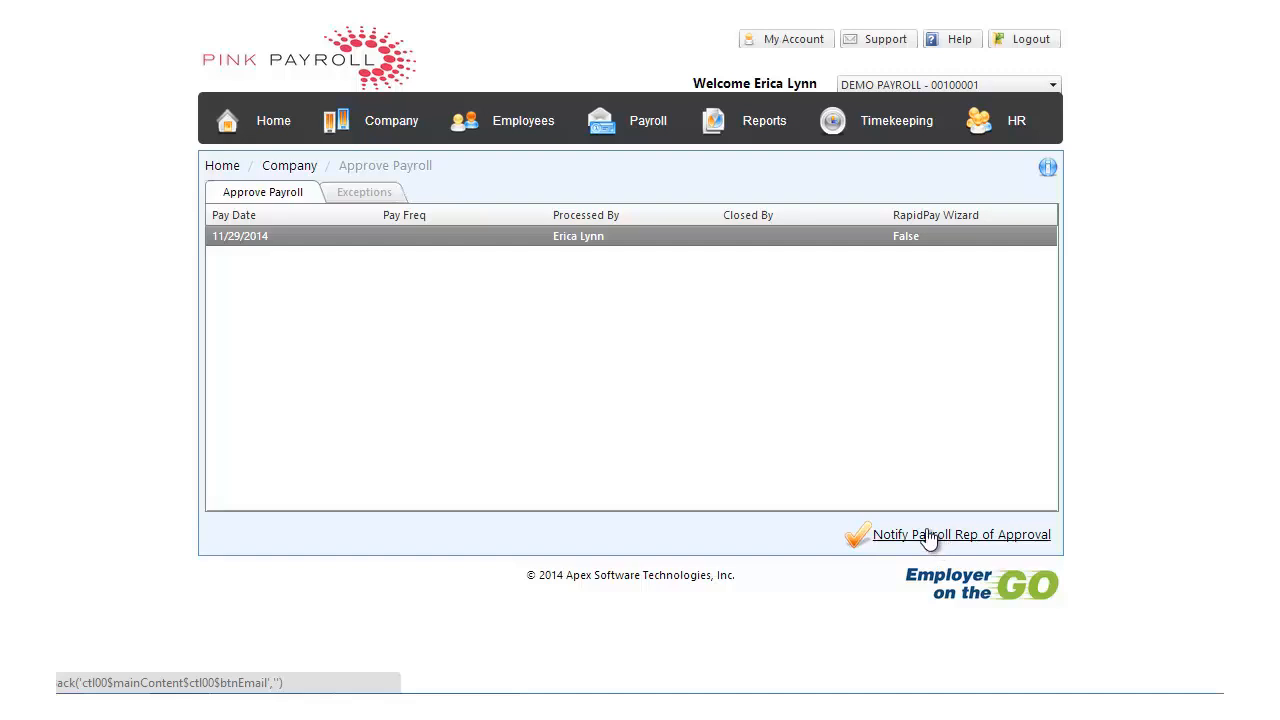
{"action": "left_click", "coordinate": [930, 536]}
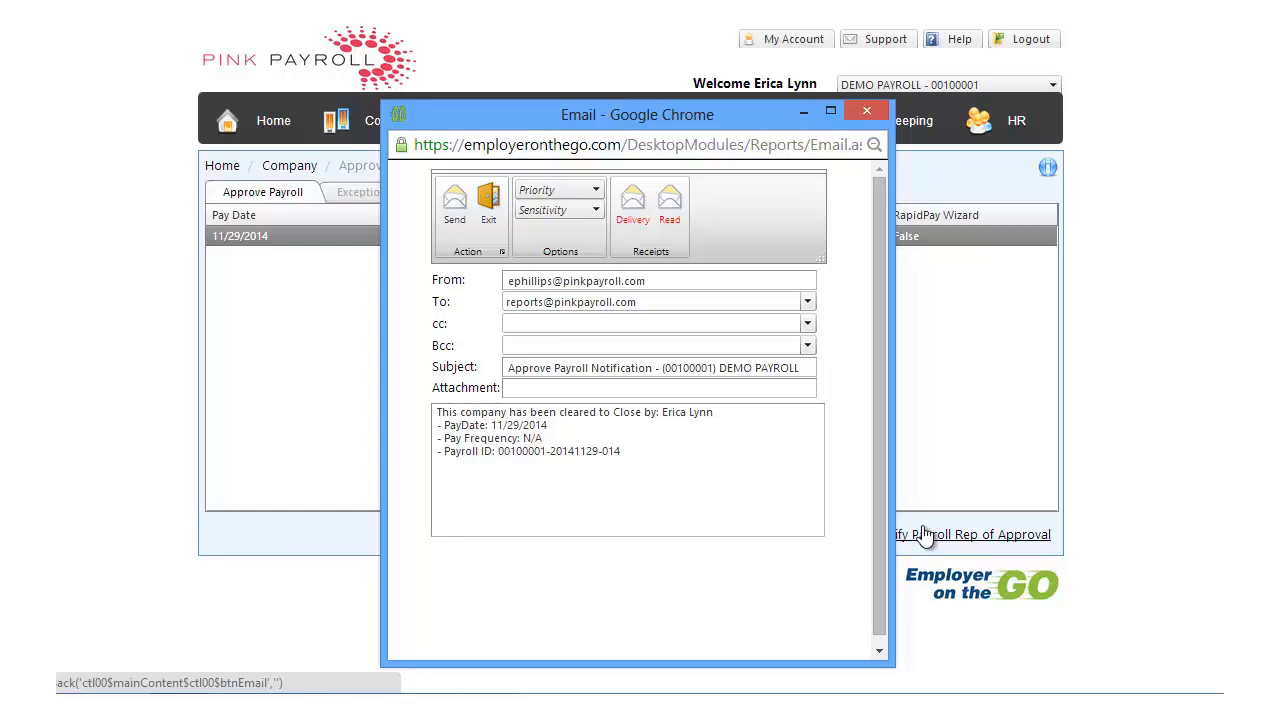
Add the lines "Gross Pay $asdfds..." and "Net Pay: $fasd..sdd" below the clearance sentence, then send the notification and exit the e-mail
{"action": "left_click", "coordinate": [729, 418]}
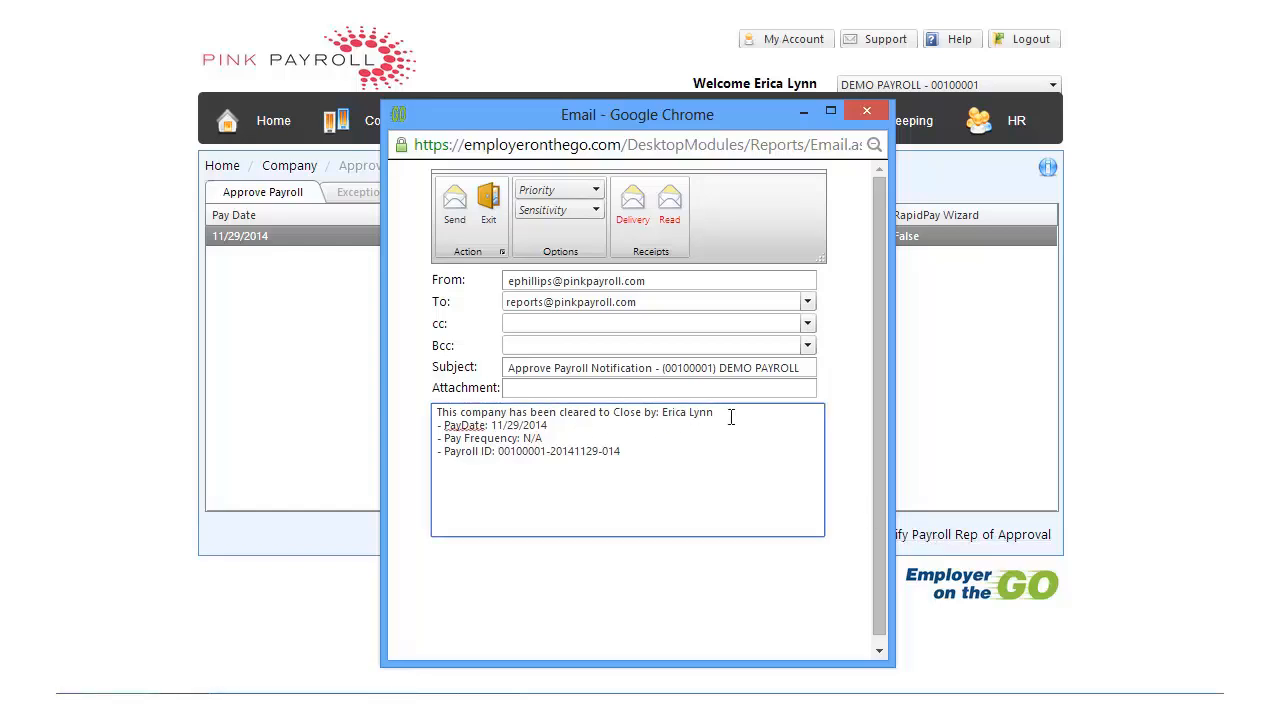
{"action": "key", "text": "Return"}
{"action": "key", "text": "Return"}
{"action": "key", "text": "Return"}
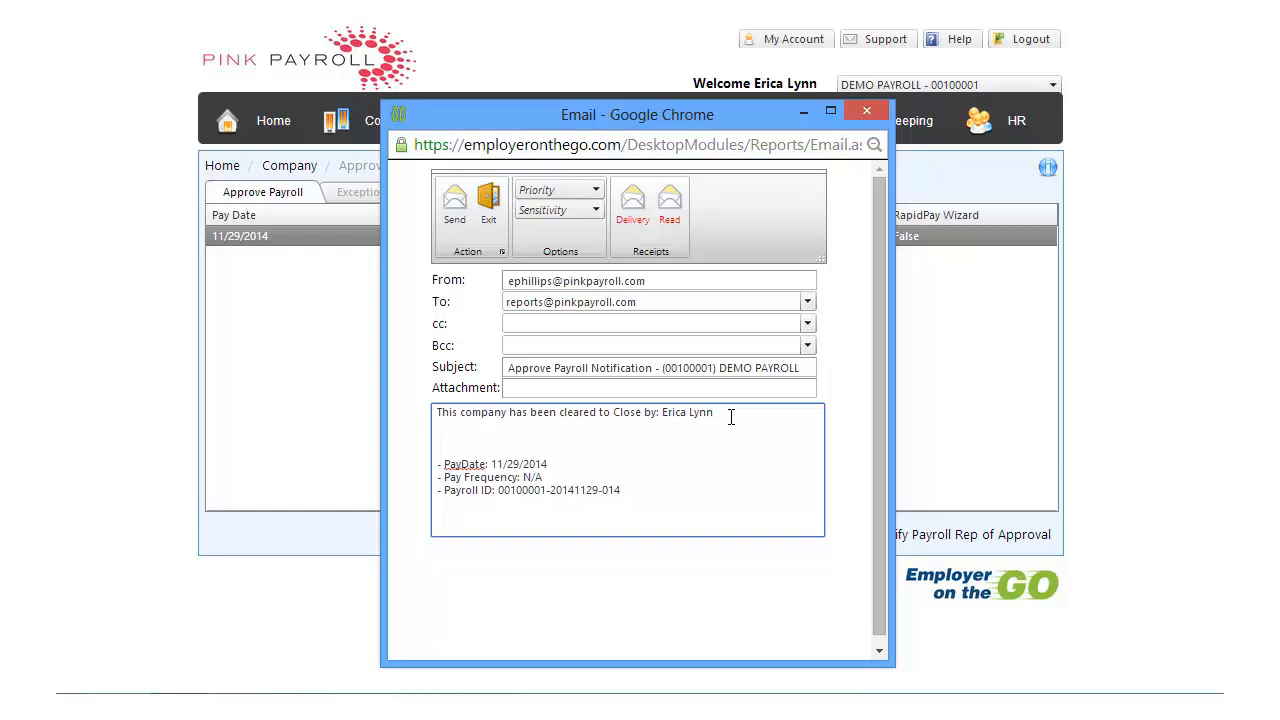
{"action": "key", "text": "Return"}
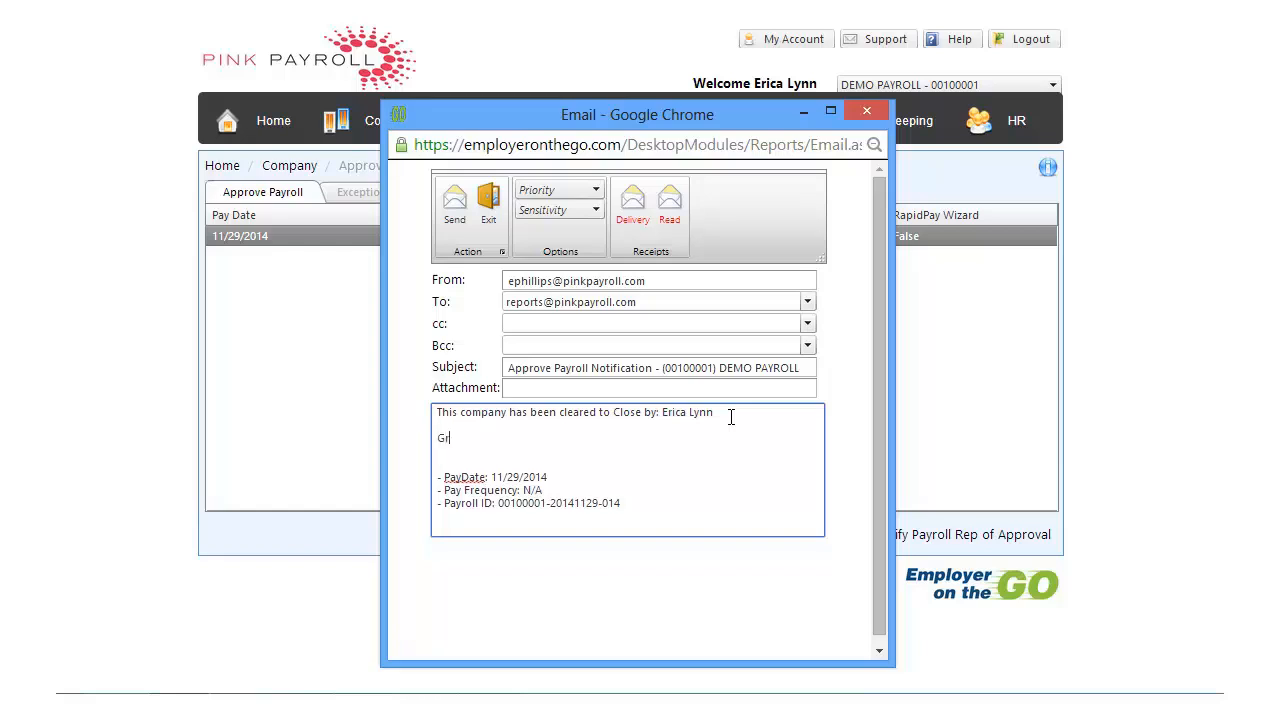
{"action": "type", "text": "Gross Pay"}
{"action": "key", "text": "Return"}
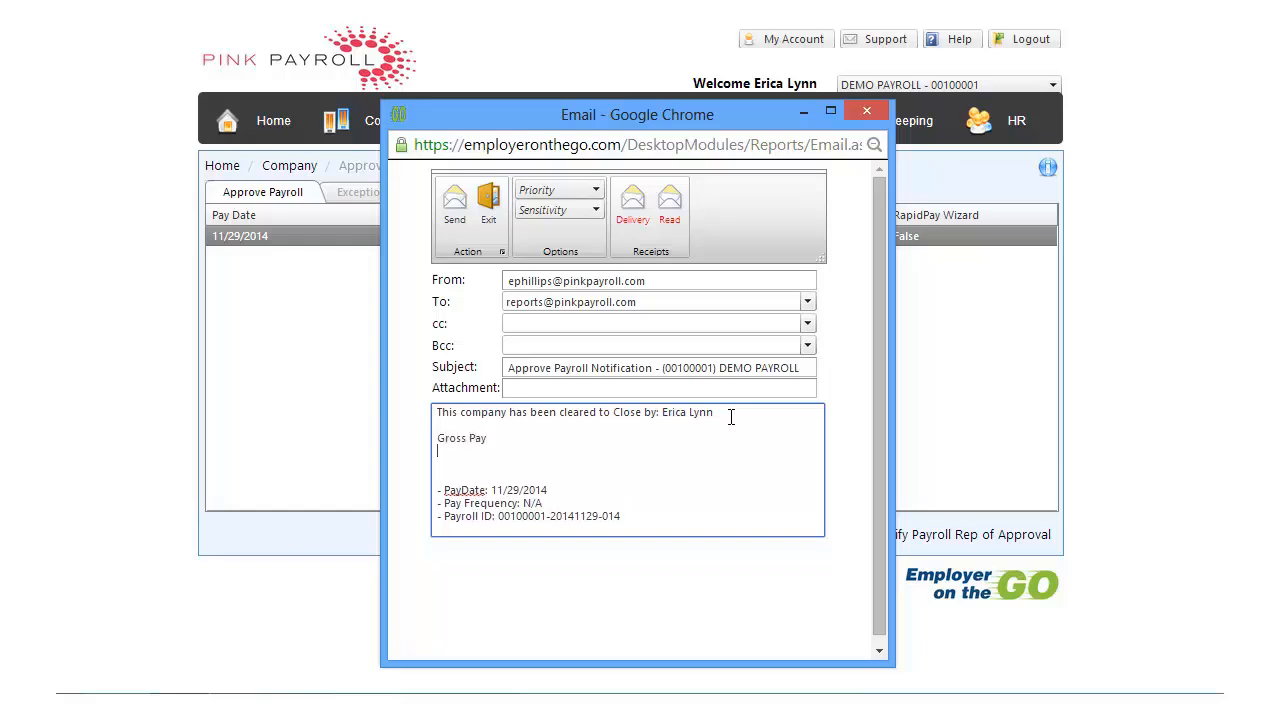
{"action": "type", "text": "Net Pay"}
{"action": "type", "text": ":  $fasd..sdd"}
{"action": "type", "text": "Sasdfds..."}
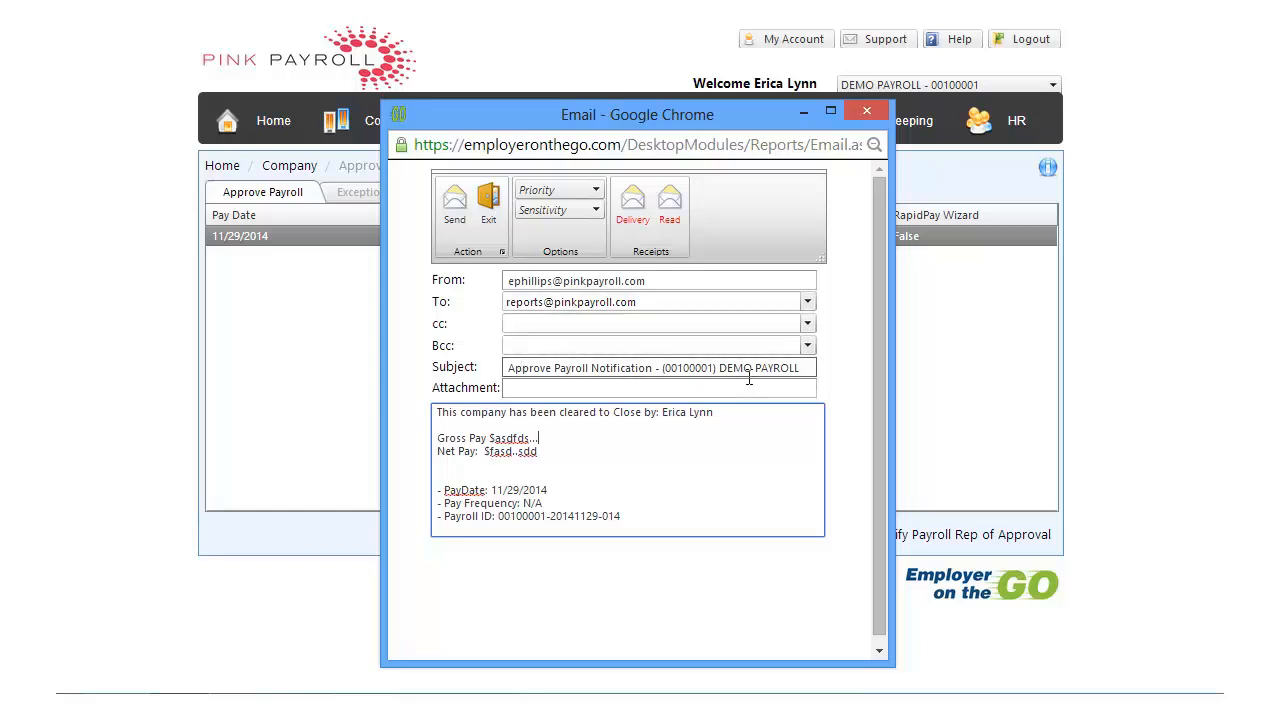
{"action": "left_click", "coordinate": [455, 210]}
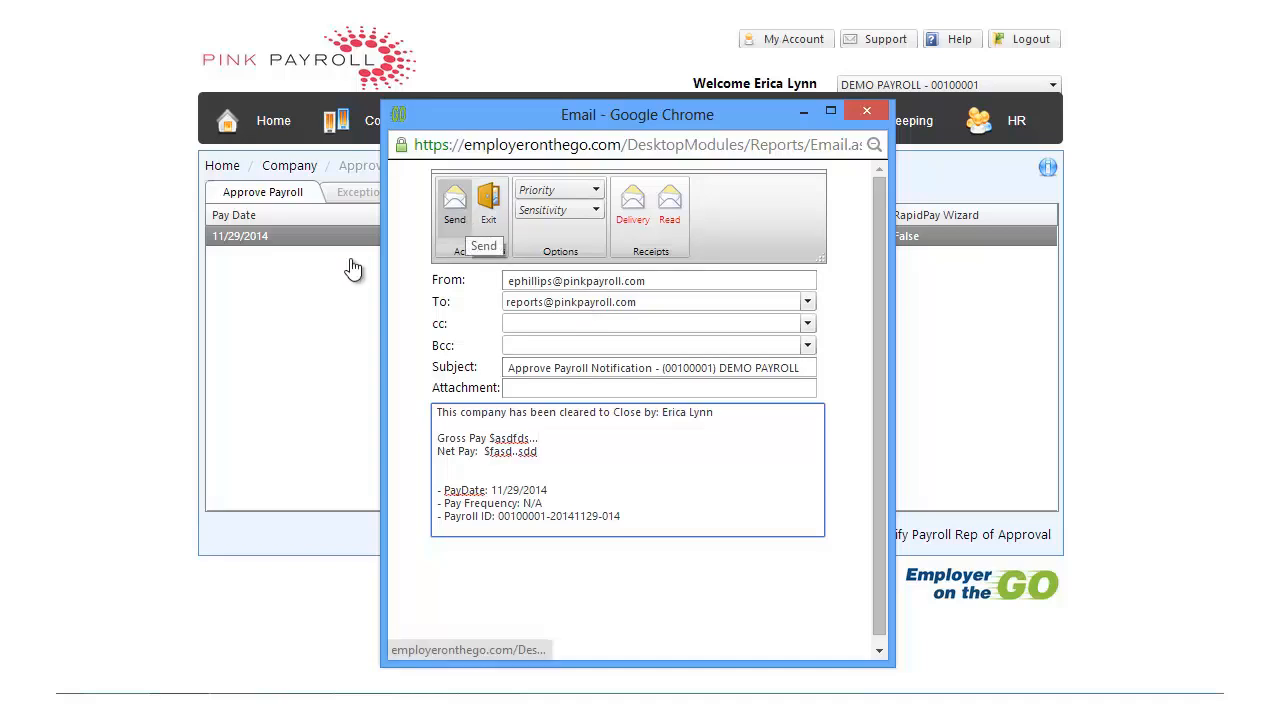
{"action": "left_click", "coordinate": [497, 218]}
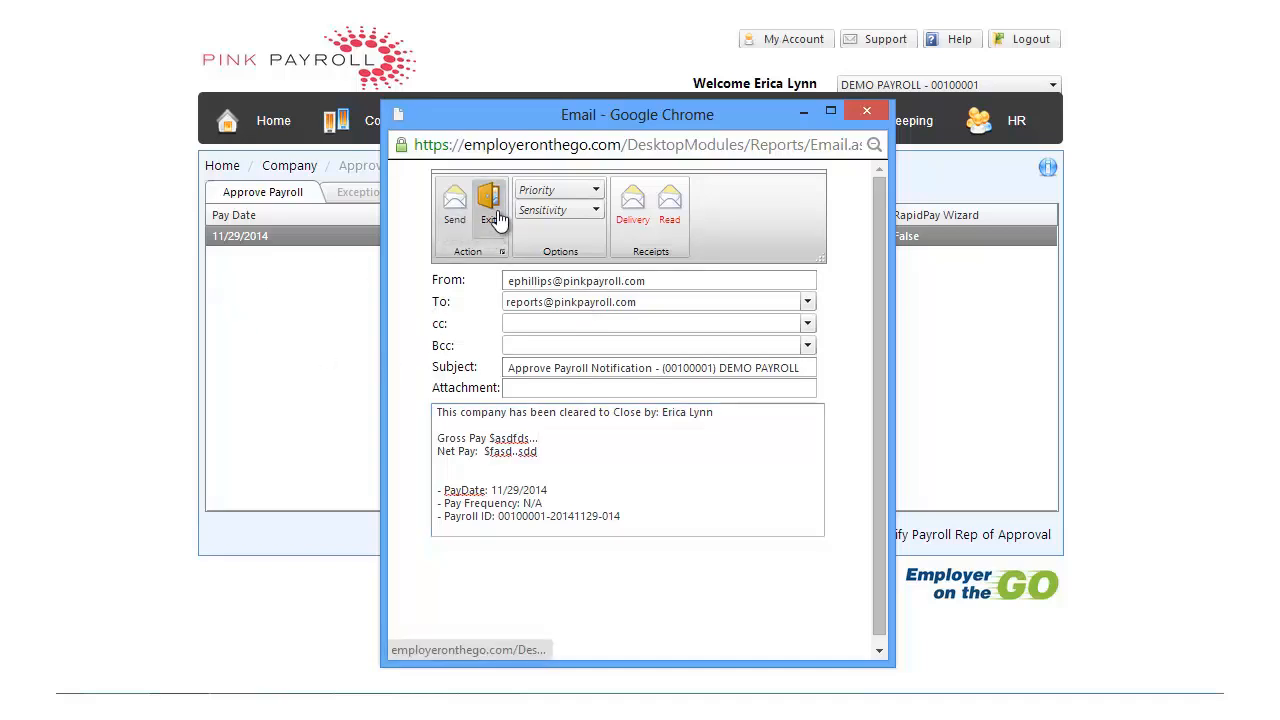